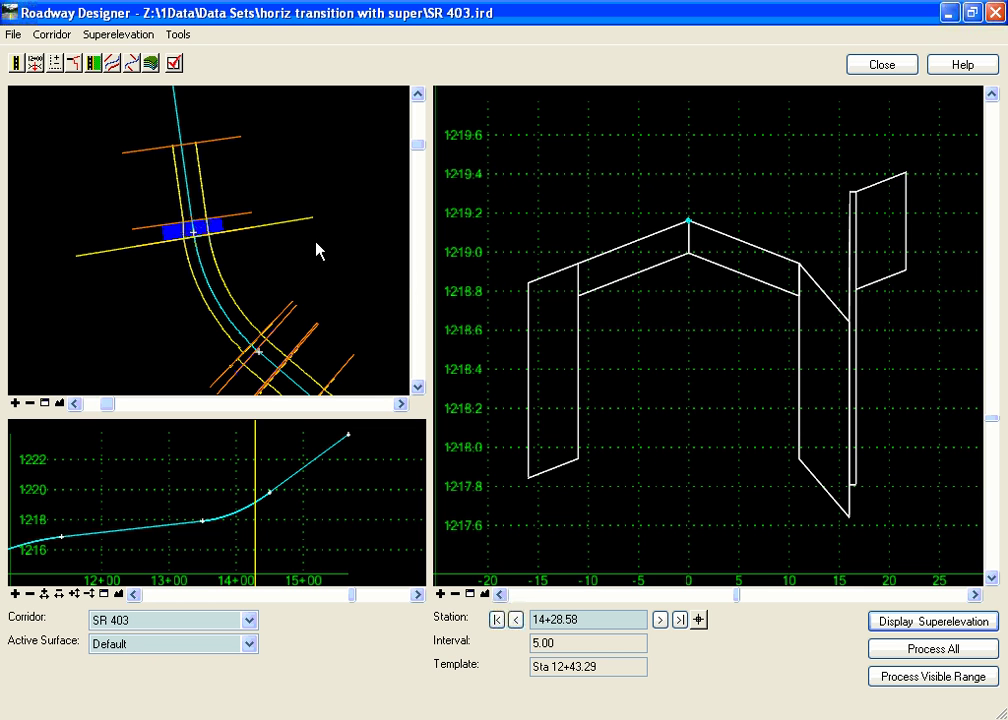
Step the cross-section forward four stations, then back to station 14+28.58.
click(661, 620)
click(661, 620)
click(661, 620)
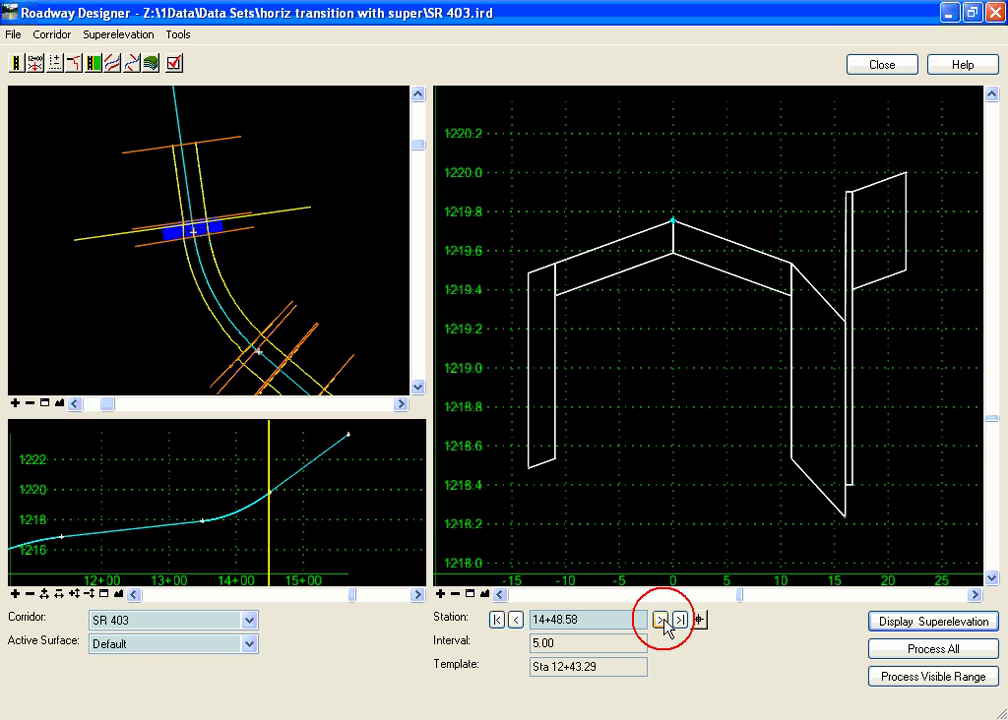
click(661, 620)
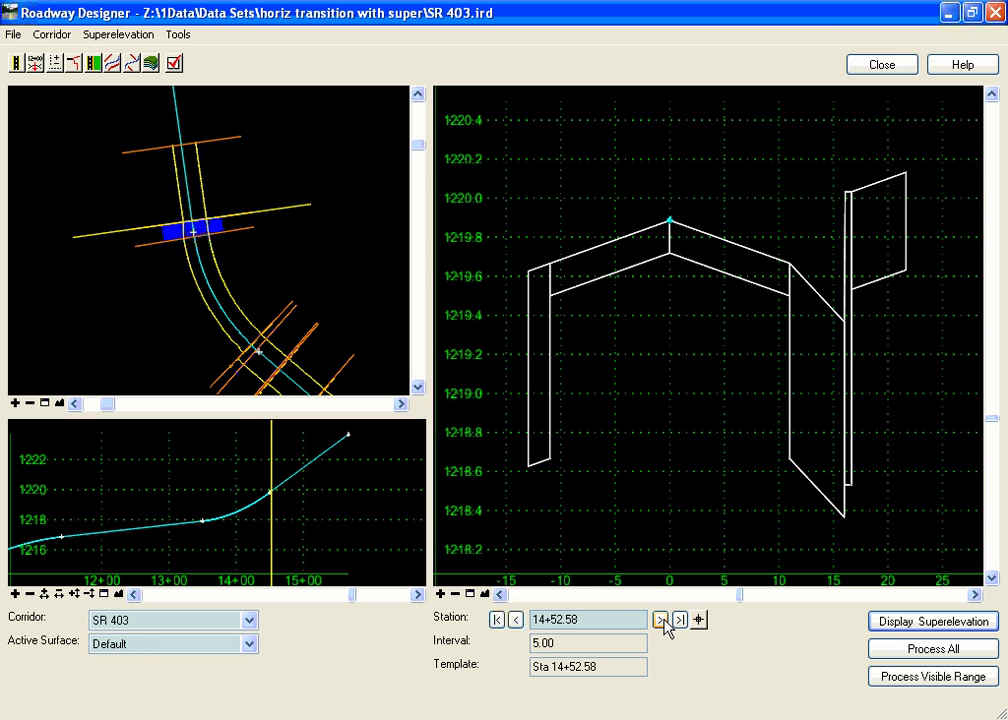
mouse_move(540, 276)
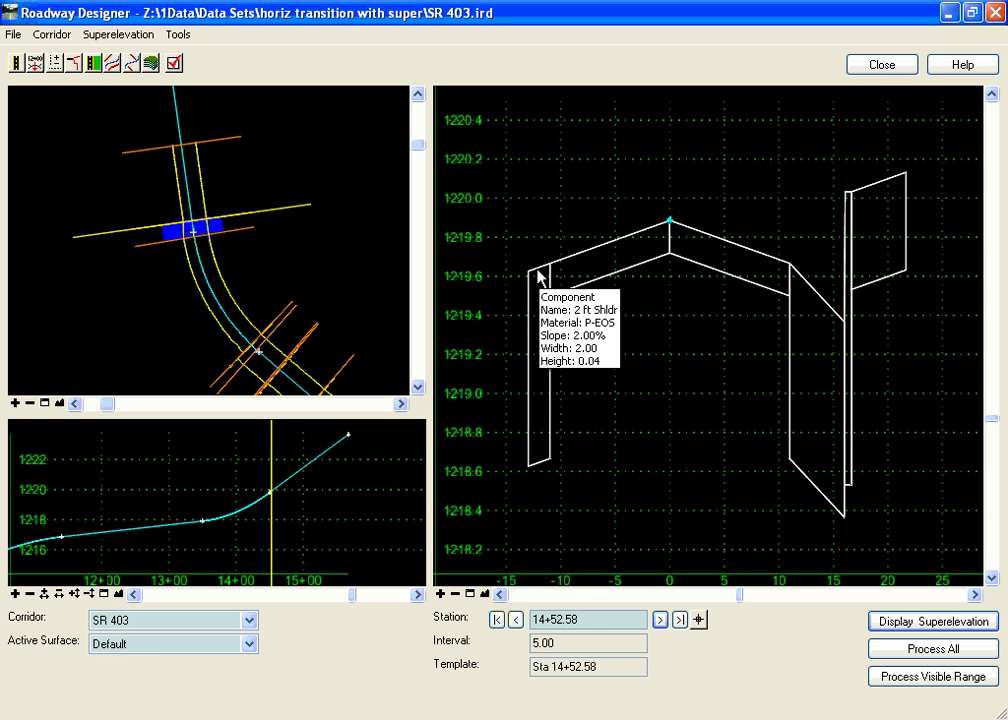
click(516, 619)
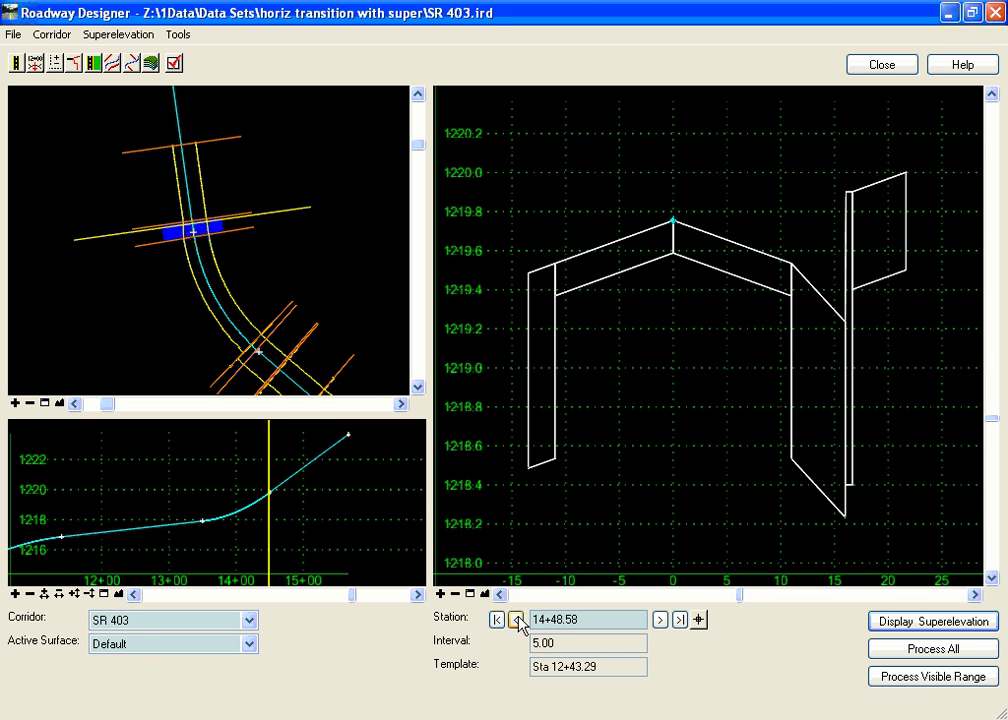
click(516, 619)
click(516, 619)
click(516, 619)
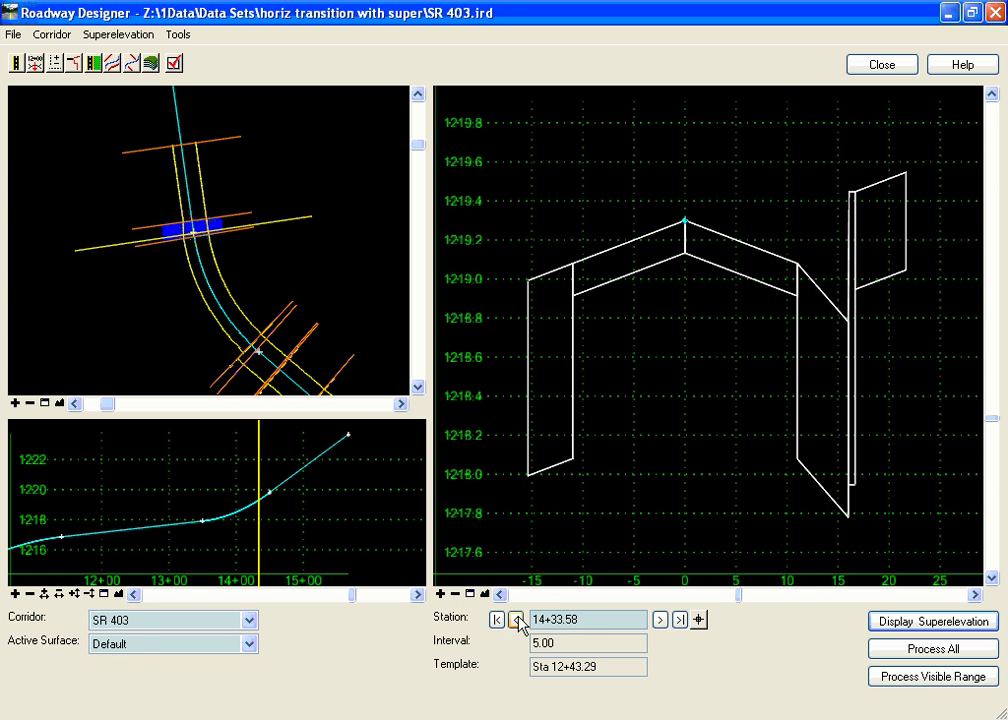
click(516, 619)
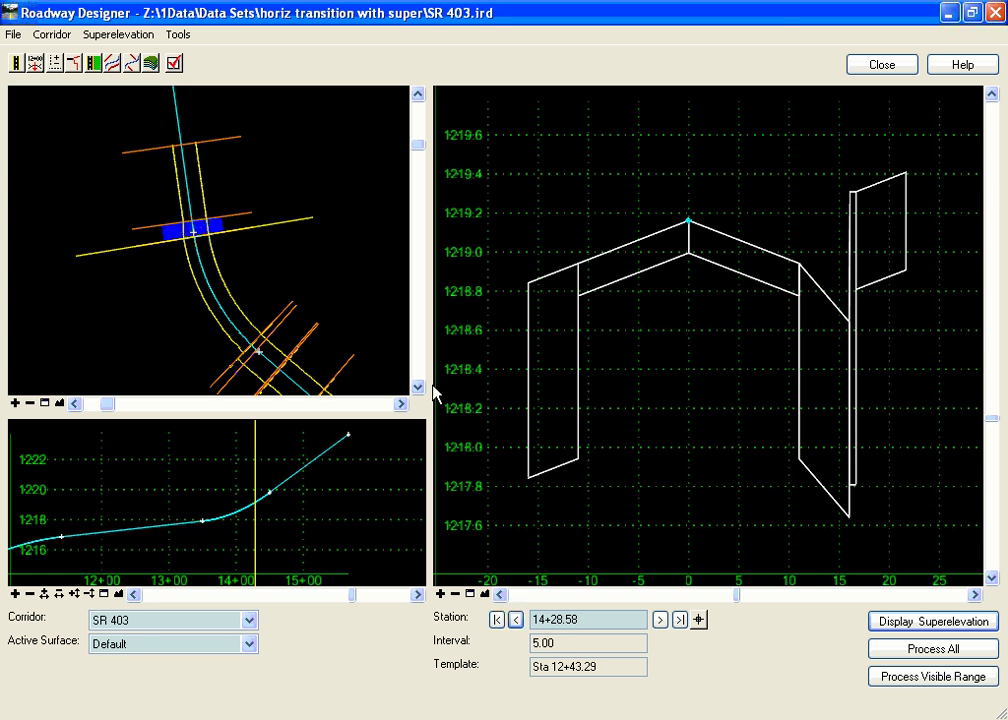
Jump to 14+43.58 and reposition the template in the 14+28.58–14+52.58 transition.
click(218, 232)
double_click(218, 232)
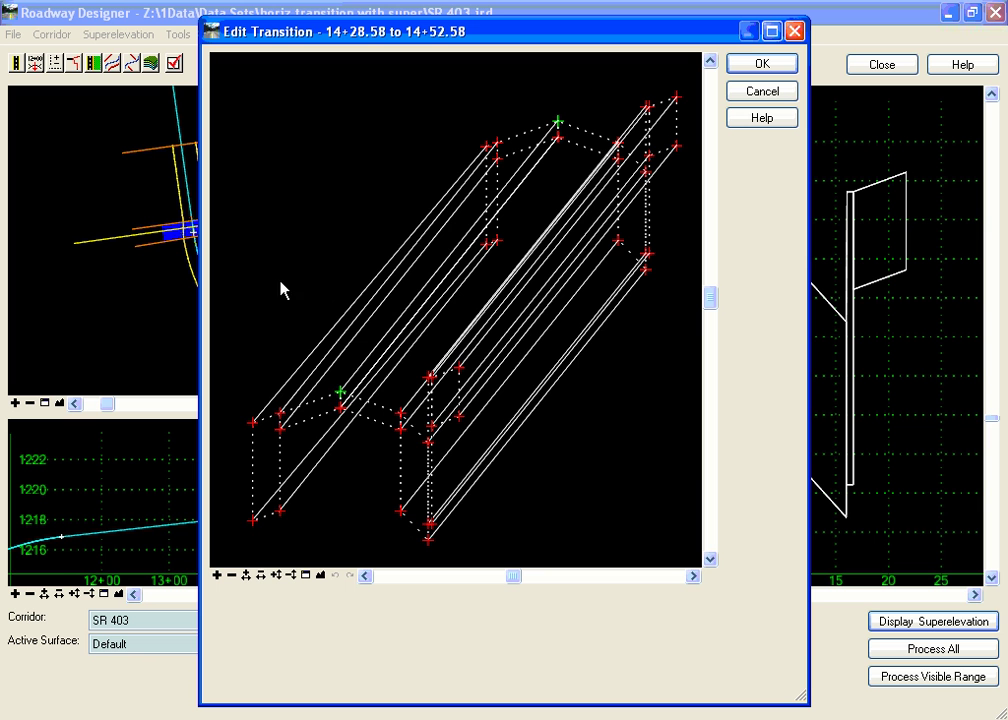
right_click(341, 397)
click(360, 405)
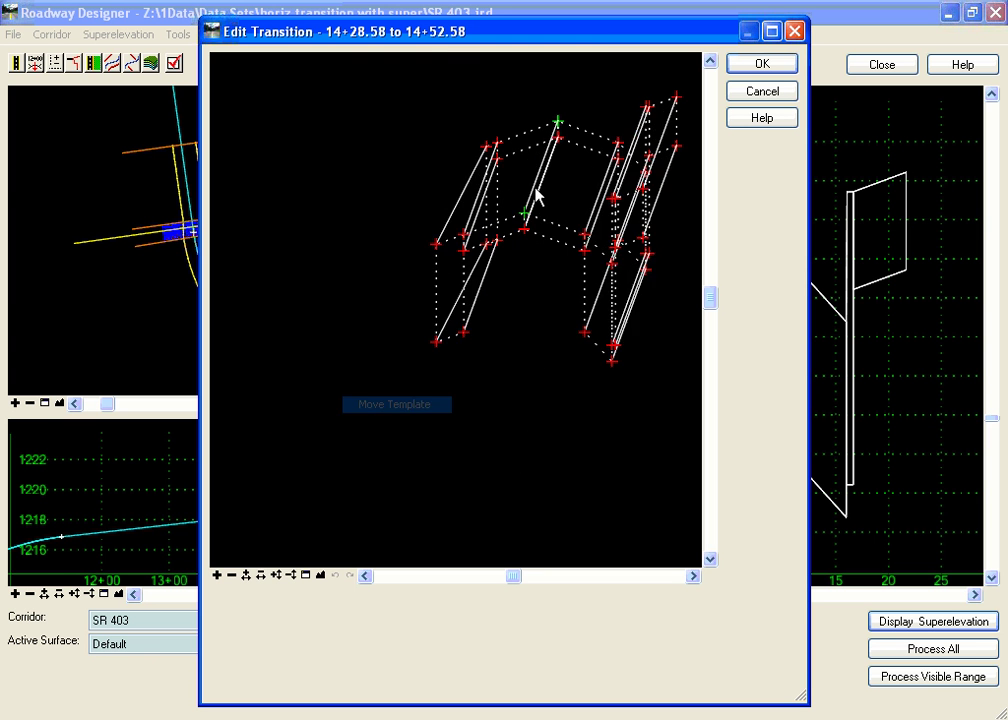
click(559, 155)
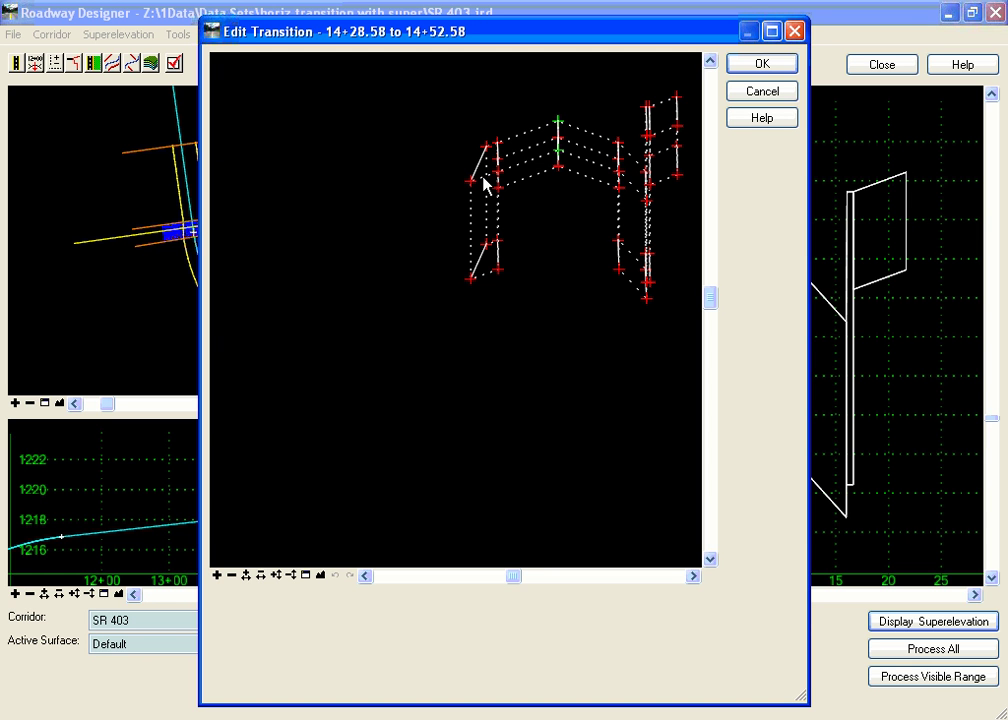
Accept the transition, set the midpoint slider to Start, and confirm.
click(757, 65)
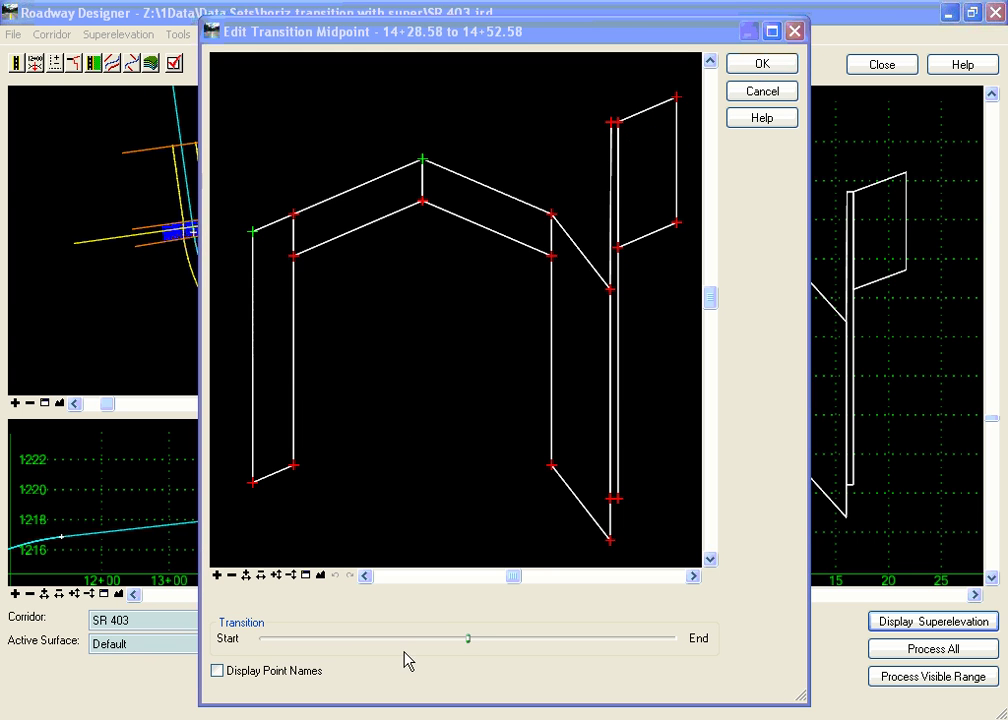
drag(470, 648, 412, 652)
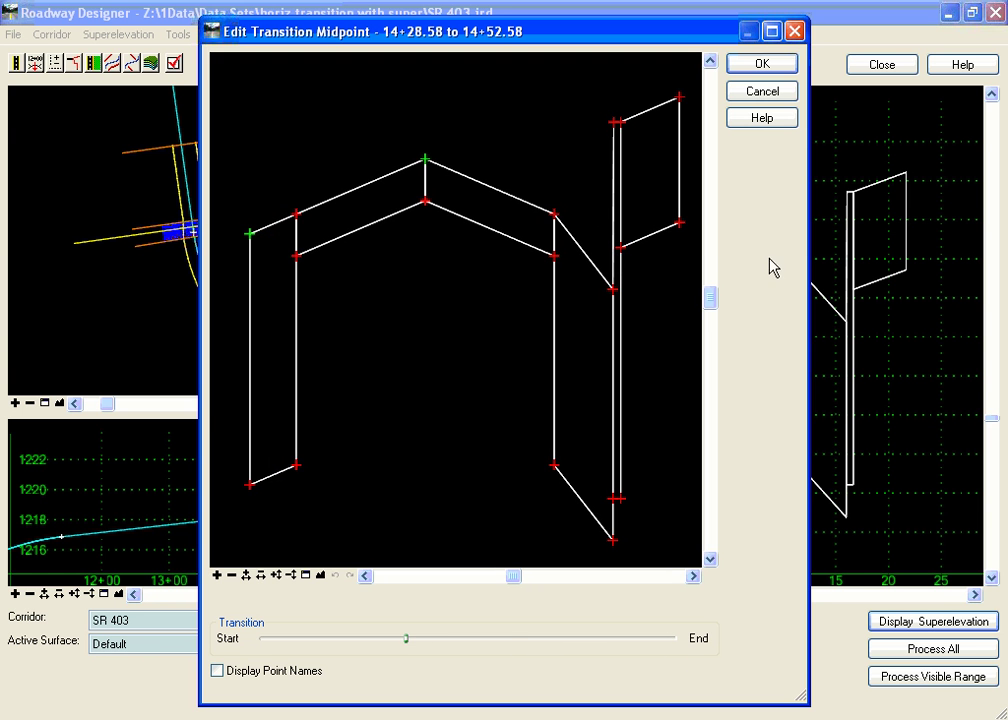
click(761, 66)
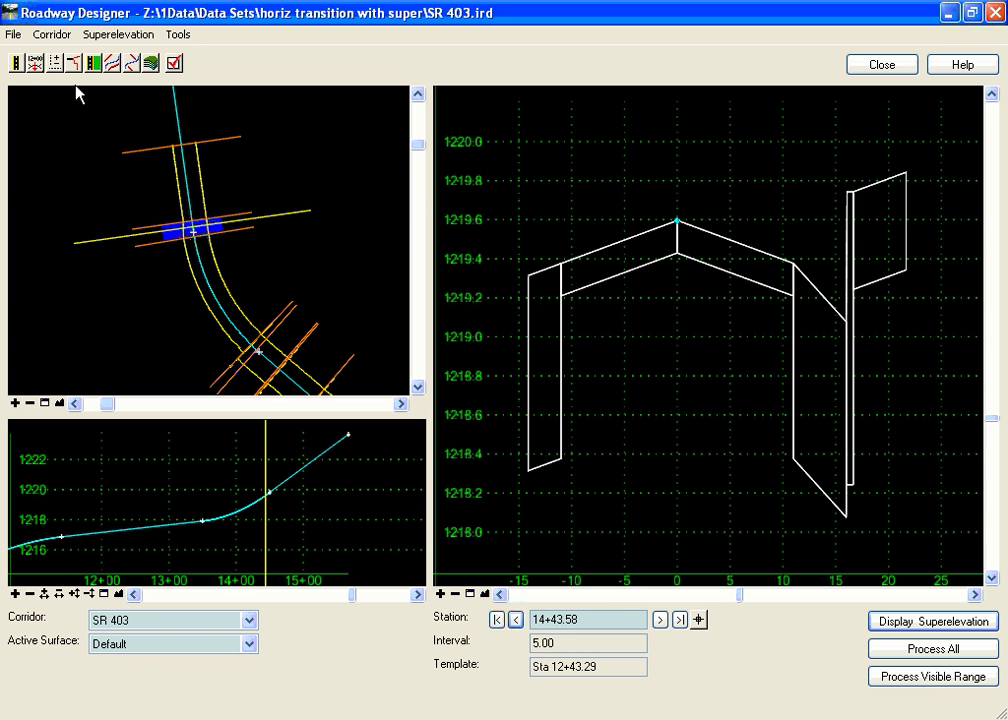
Enable the Lt_EOP and CL superelevation point controls.
click(55, 63)
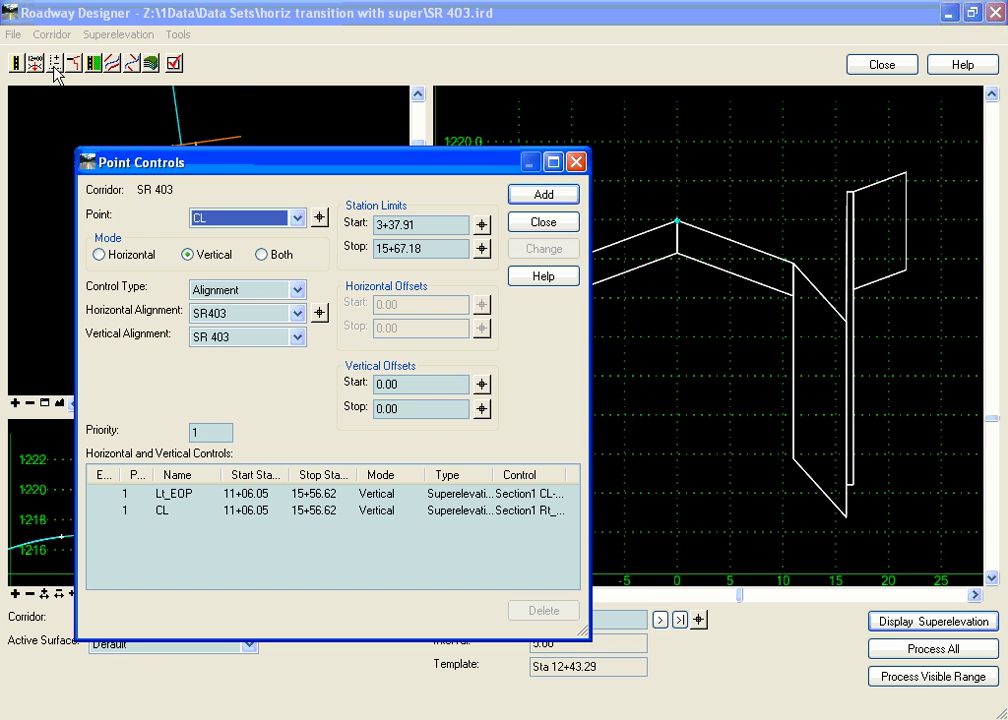
click(106, 492)
click(105, 511)
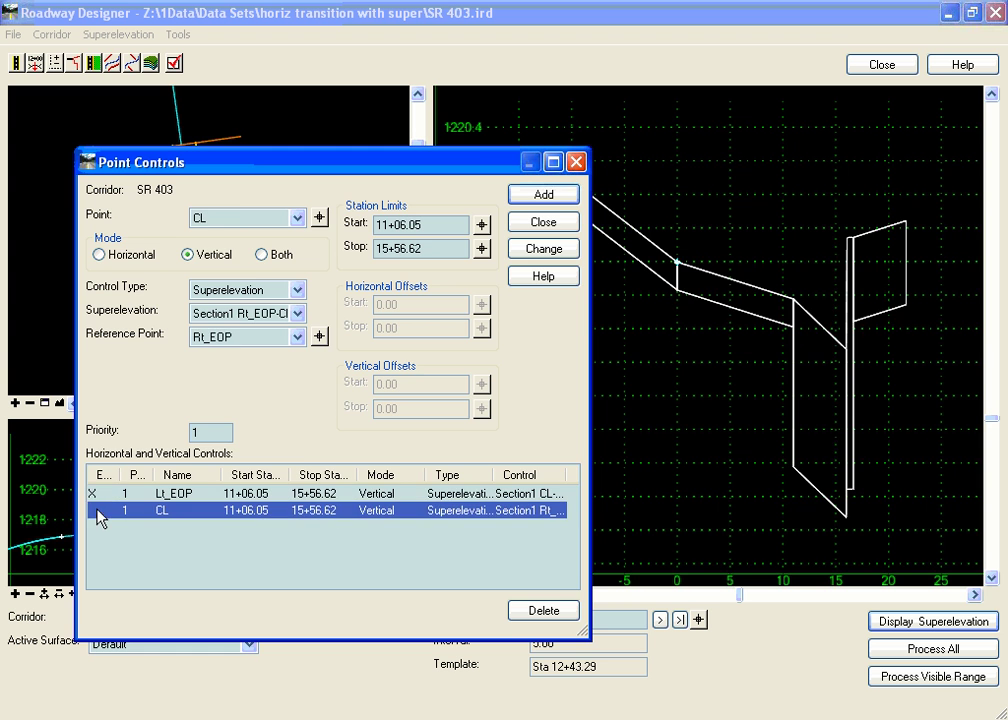
click(545, 221)
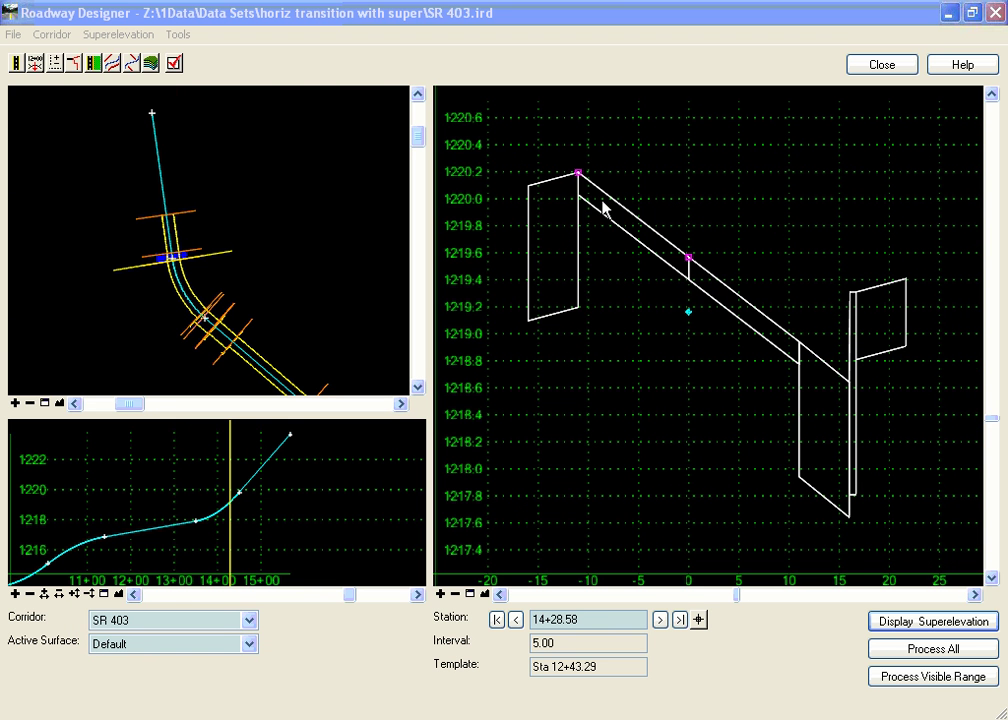
Advance the section three stations to 14+48.58 to inspect the steep left shoulder.
click(660, 620)
click(660, 620)
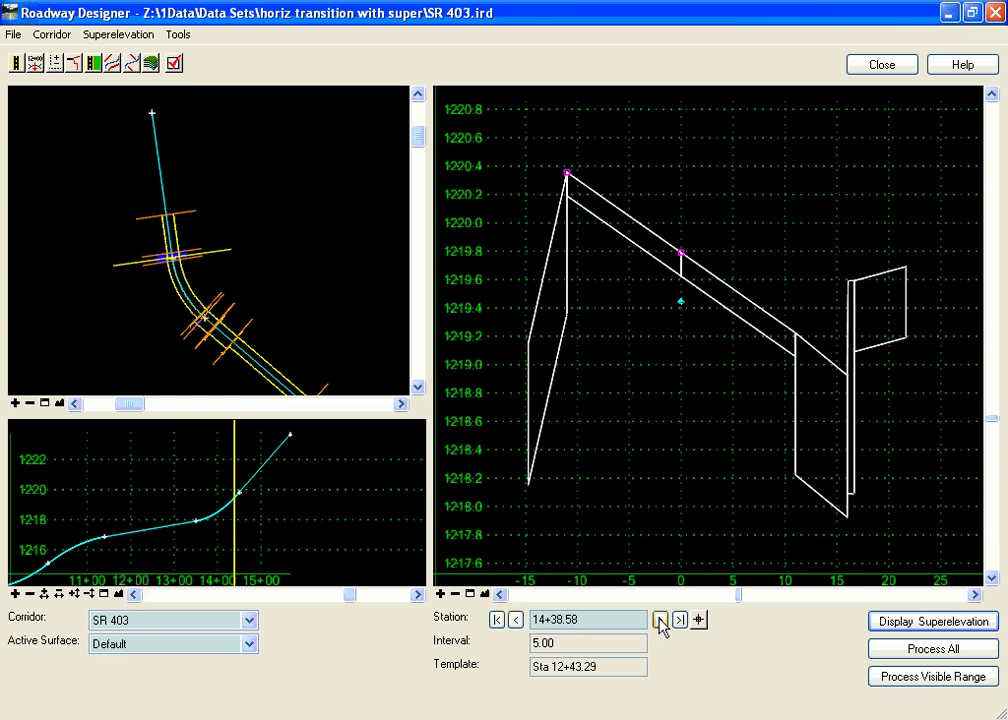
click(660, 620)
click(660, 620)
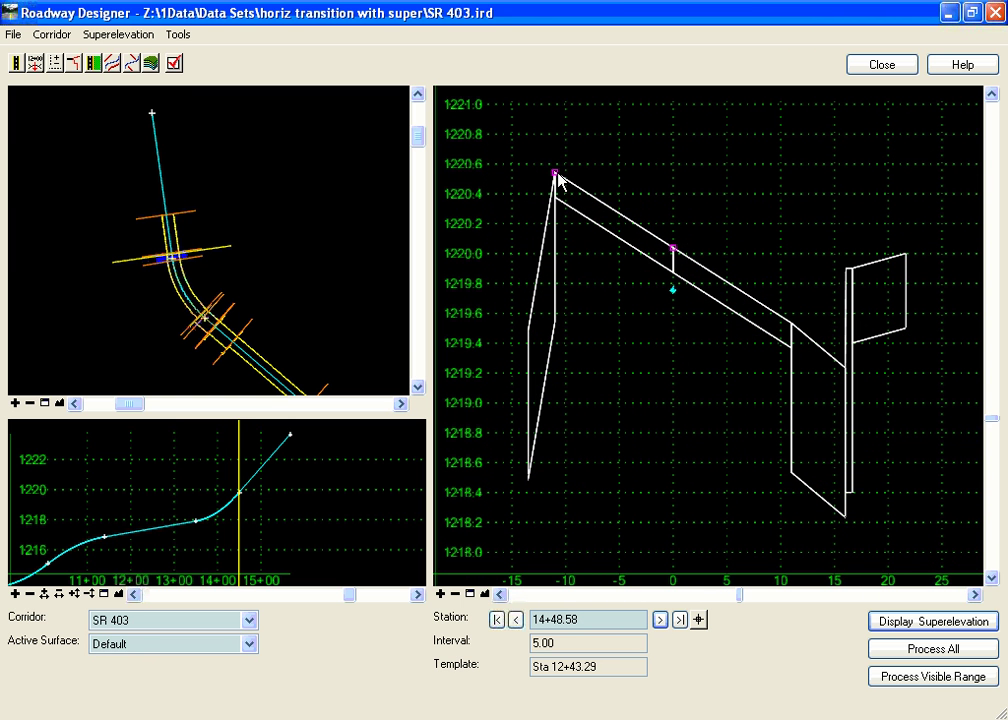
mouse_move(530, 332)
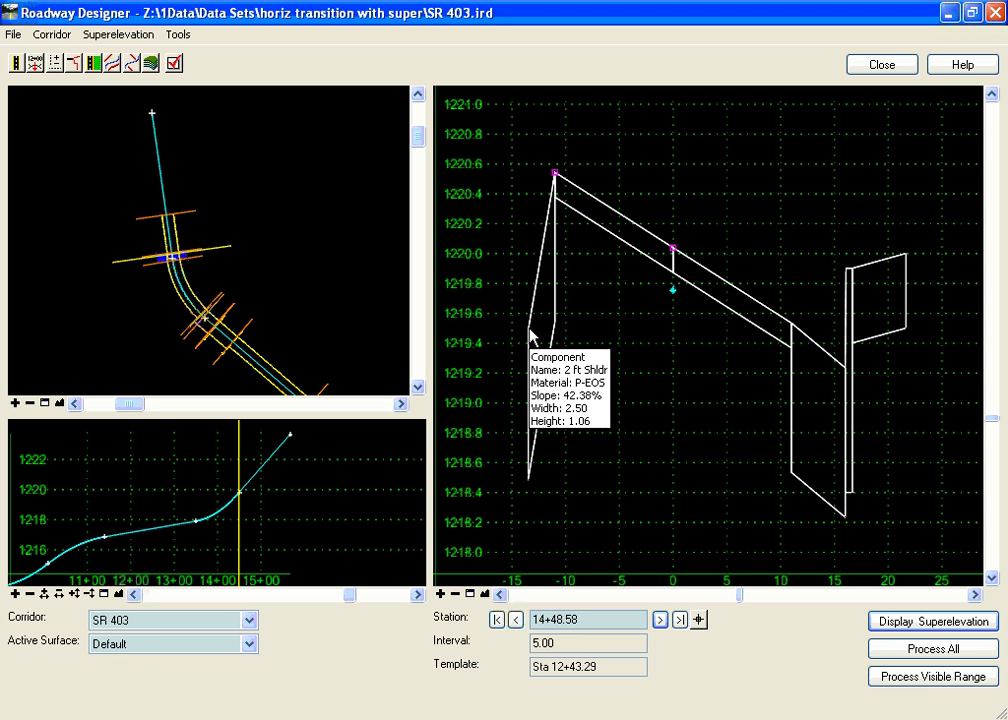
mouse_move(187, 264)
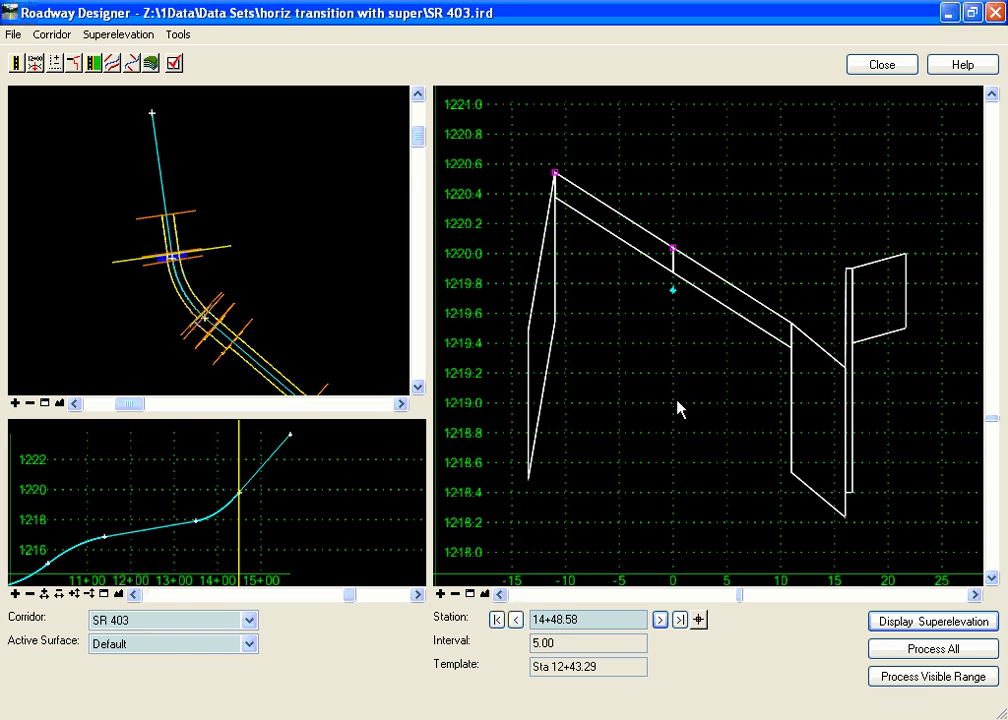
Display the superelevation diagram and set its display list to None, hiding both lines.
click(918, 624)
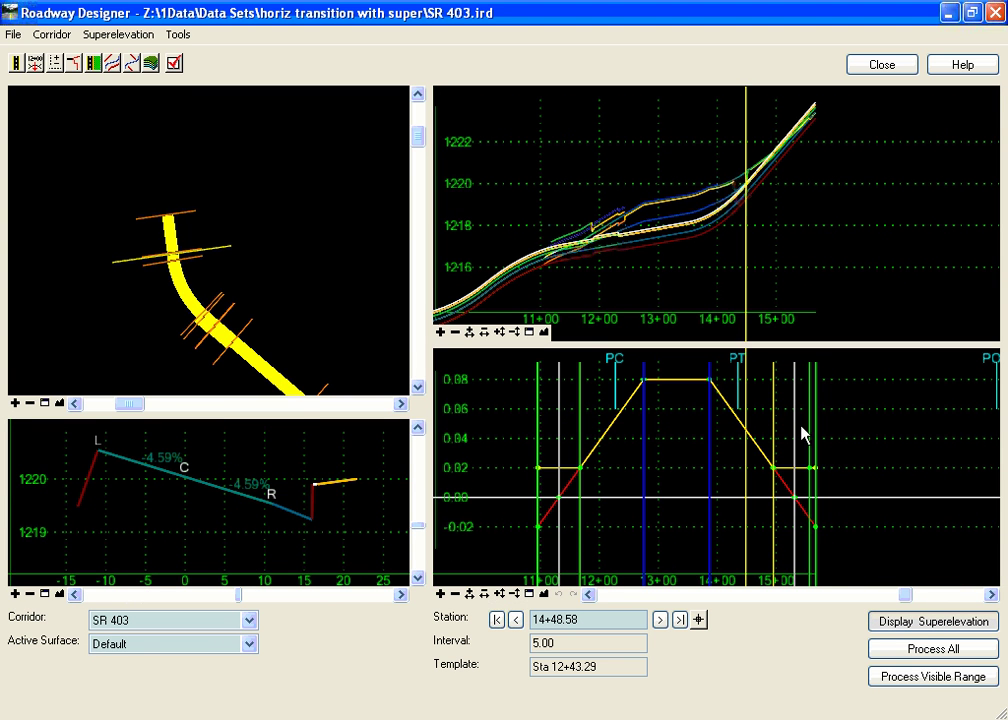
right_click(837, 430)
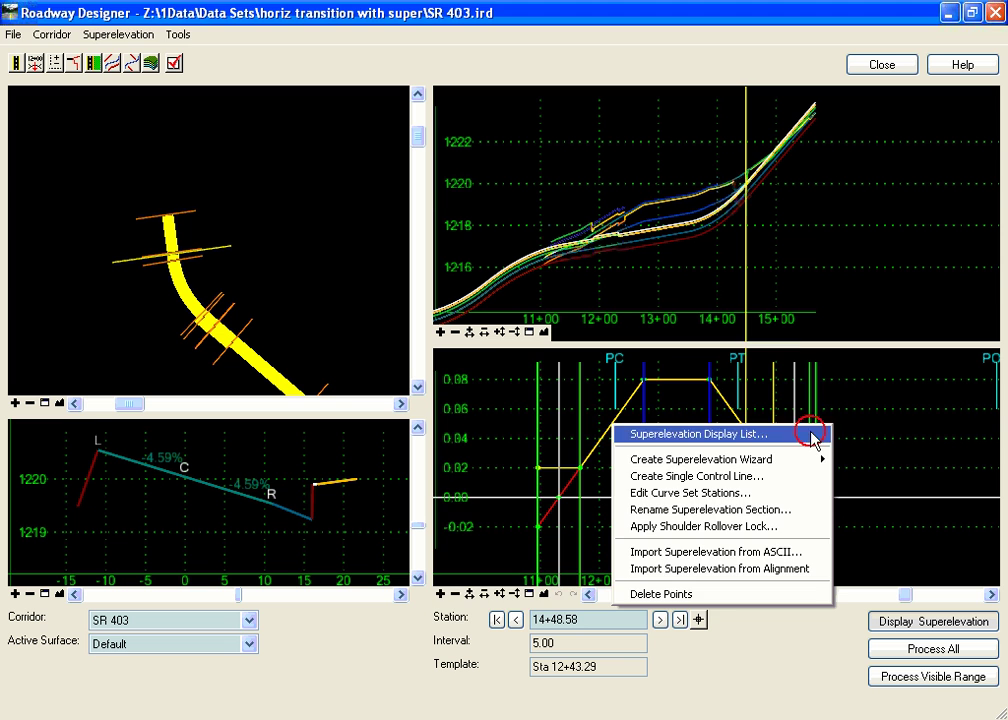
click(813, 437)
click(778, 562)
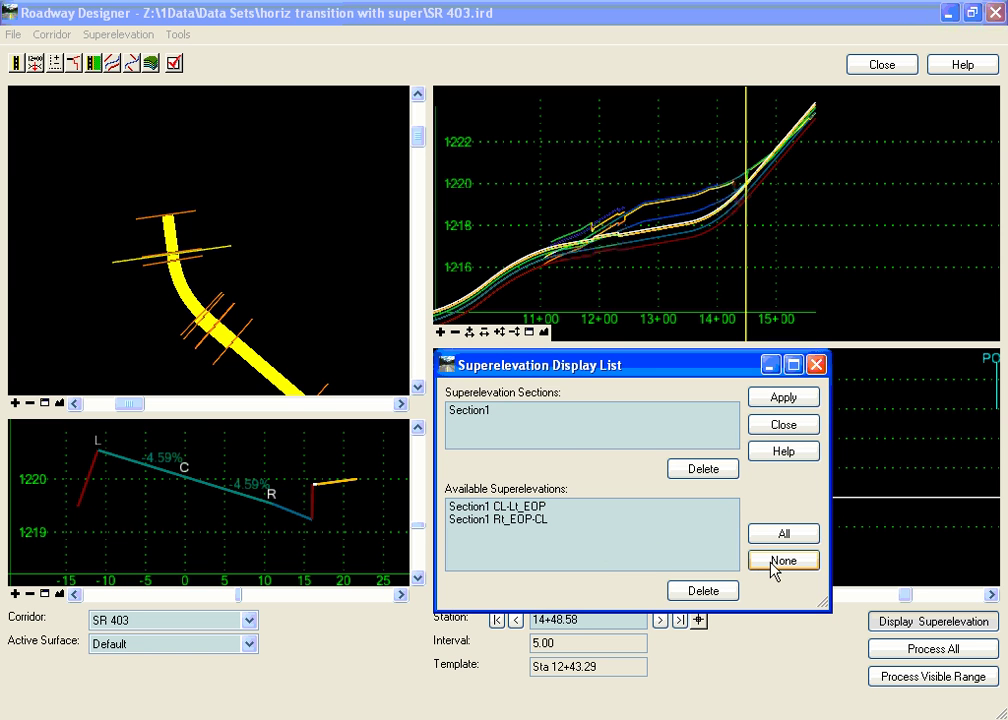
click(783, 428)
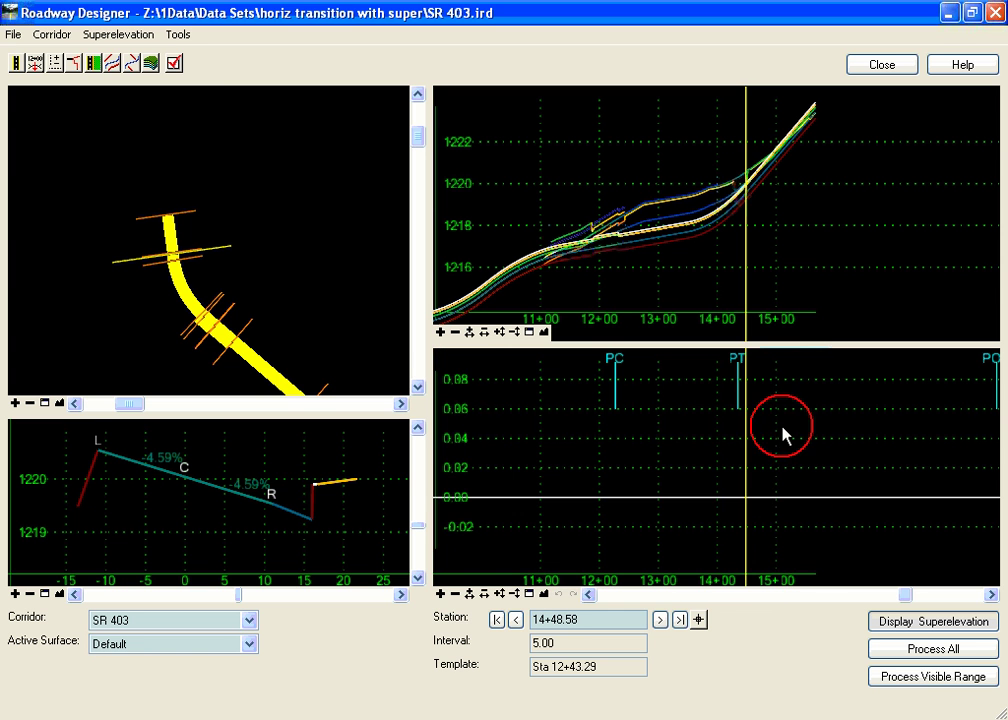
right_click(671, 434)
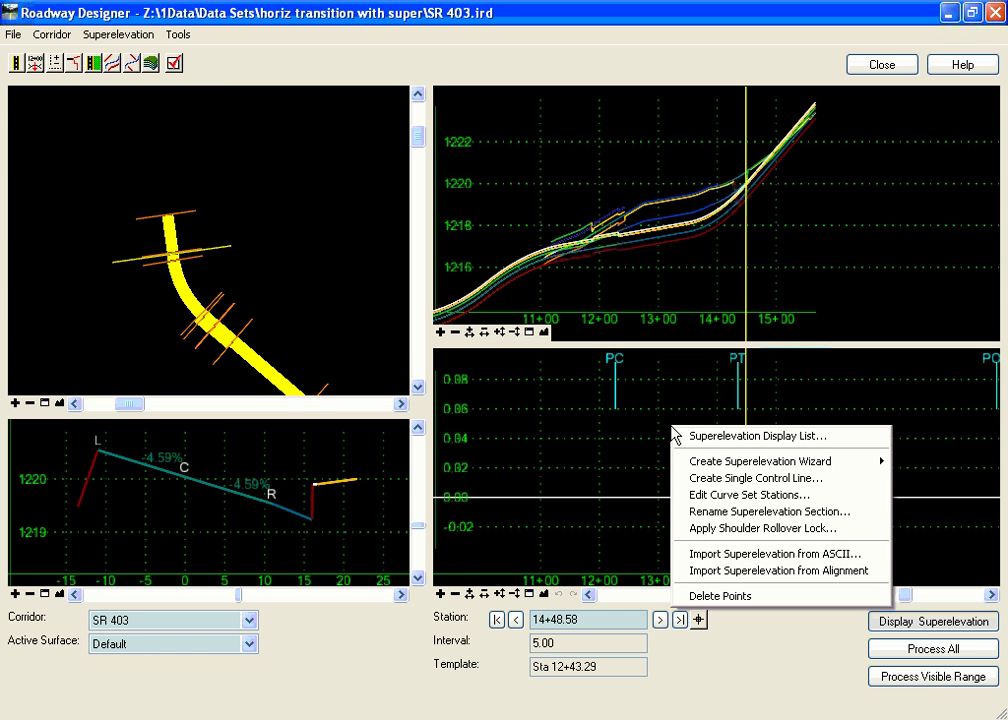
Create single control line LT_EOS with parent section Section1, giving a -2.00% line.
click(740, 478)
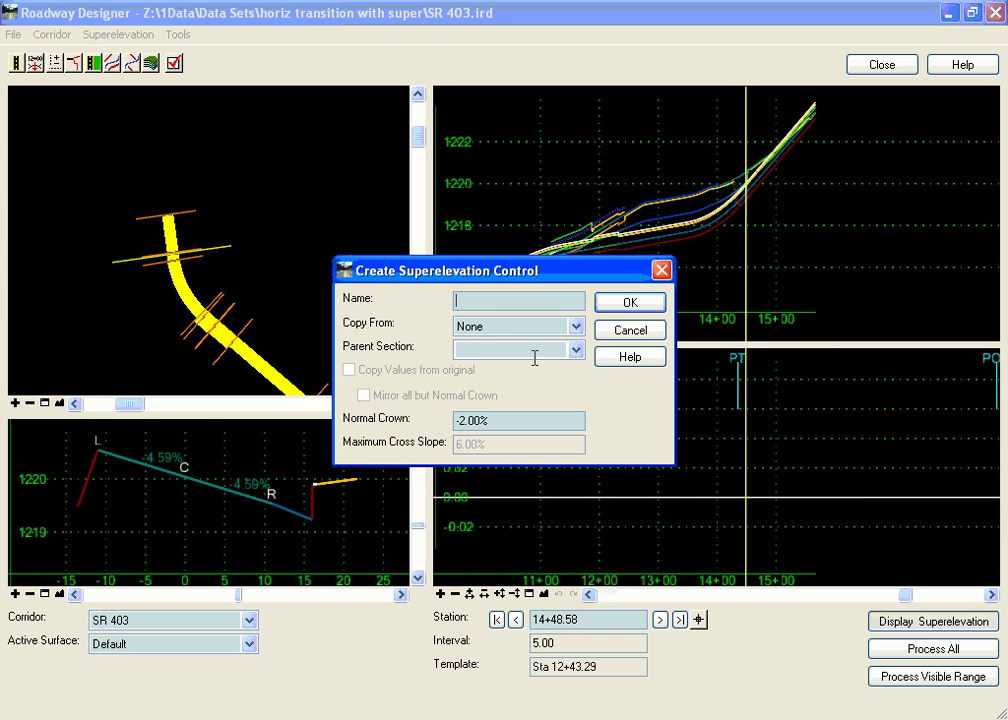
click(482, 297)
text(LT_EOS)
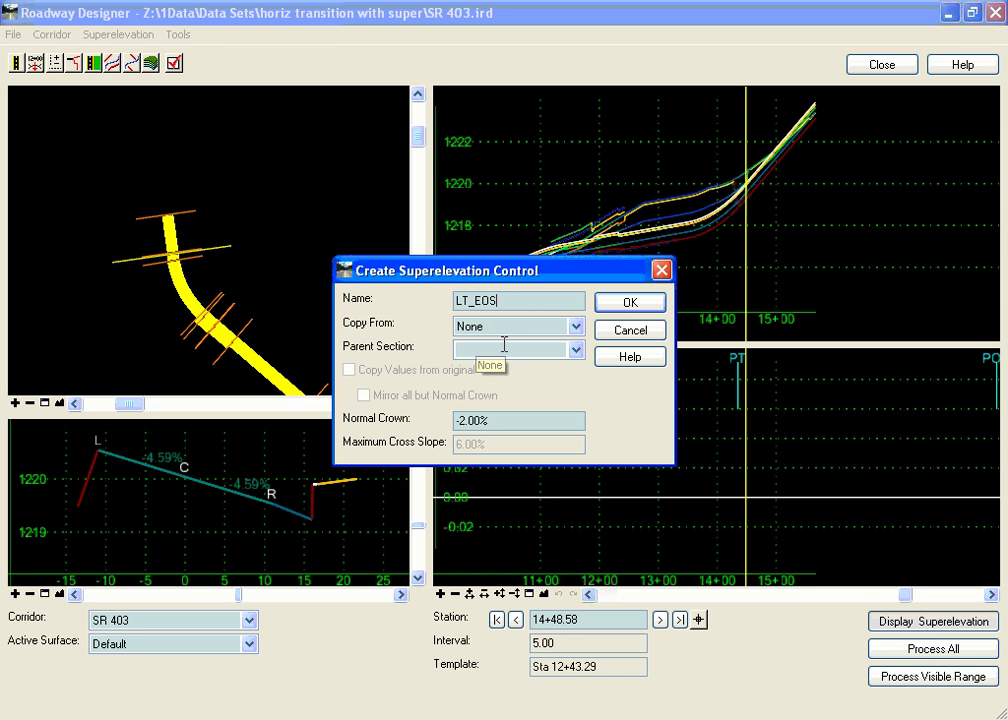
click(577, 351)
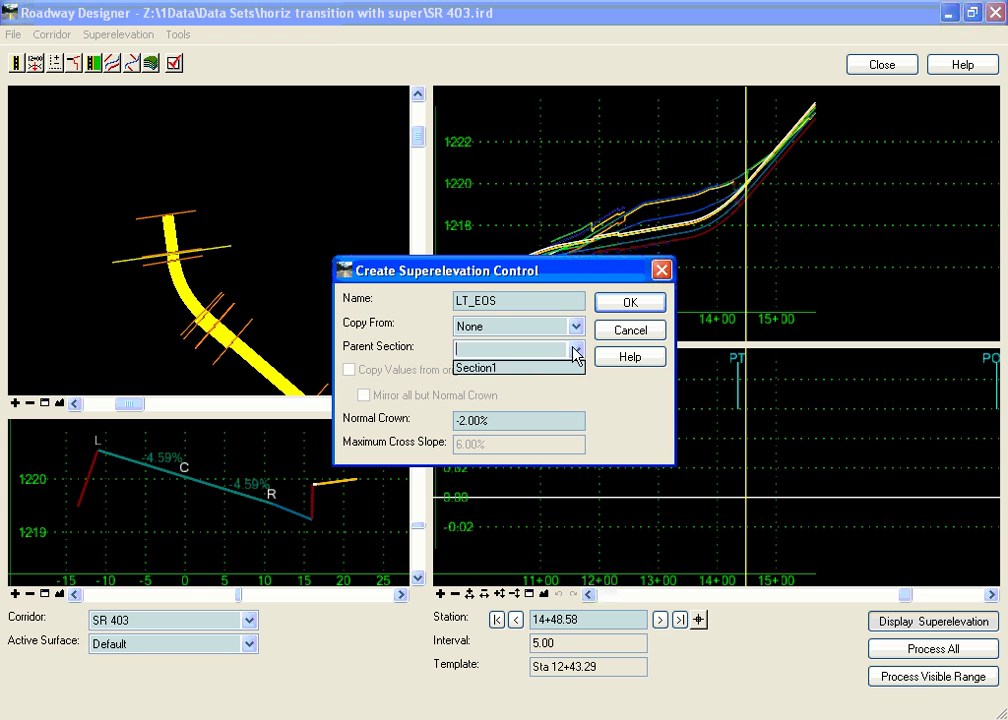
click(499, 376)
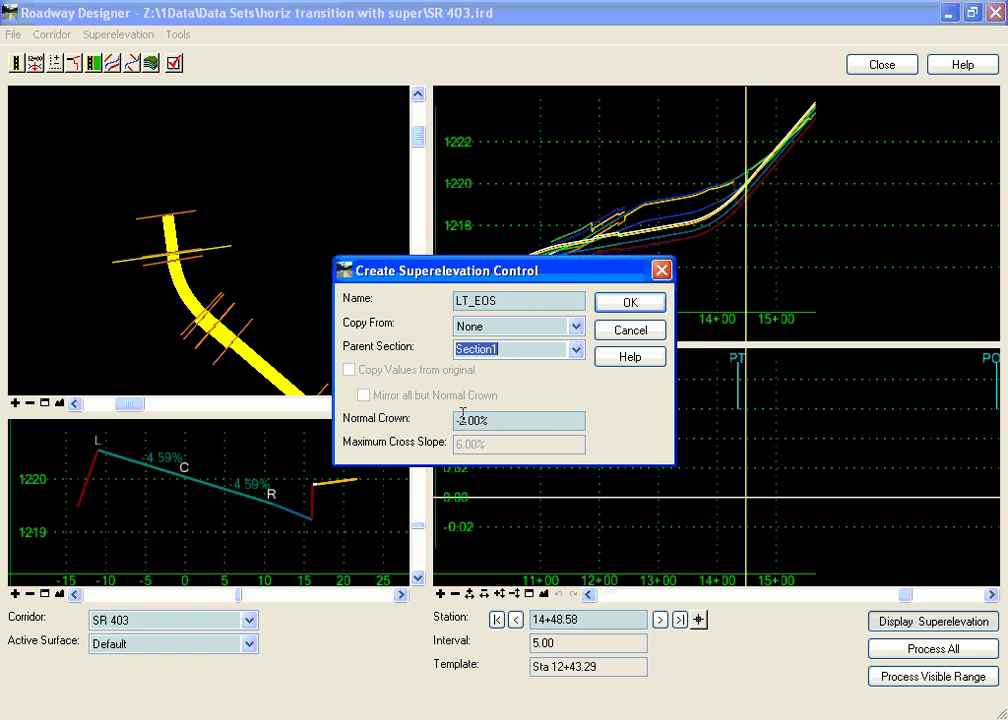
click(612, 307)
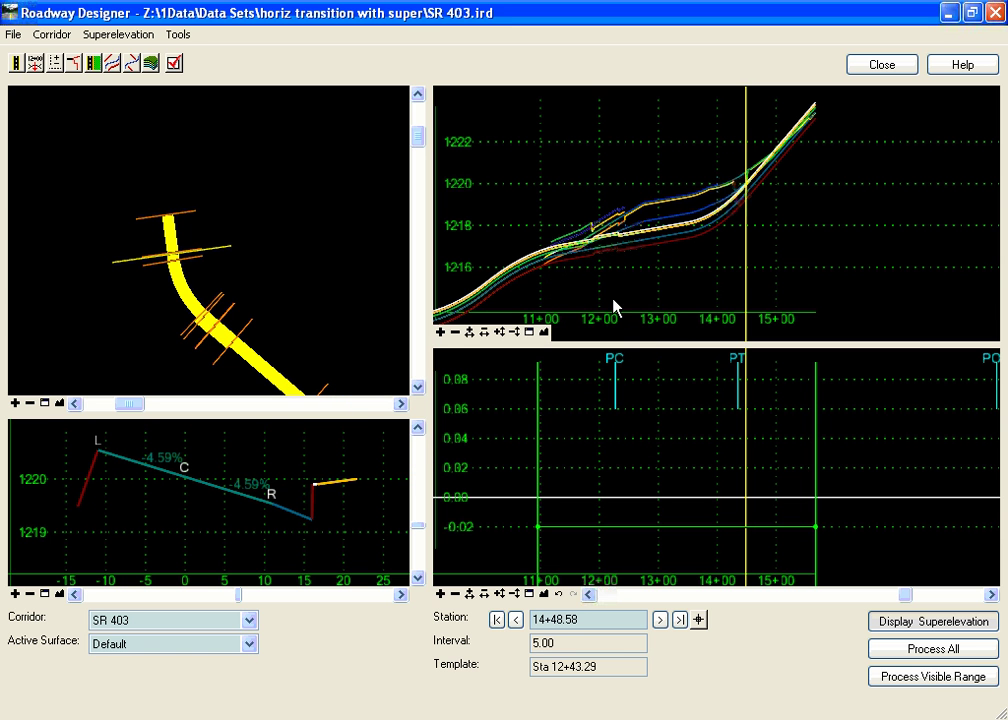
mouse_move(645, 533)
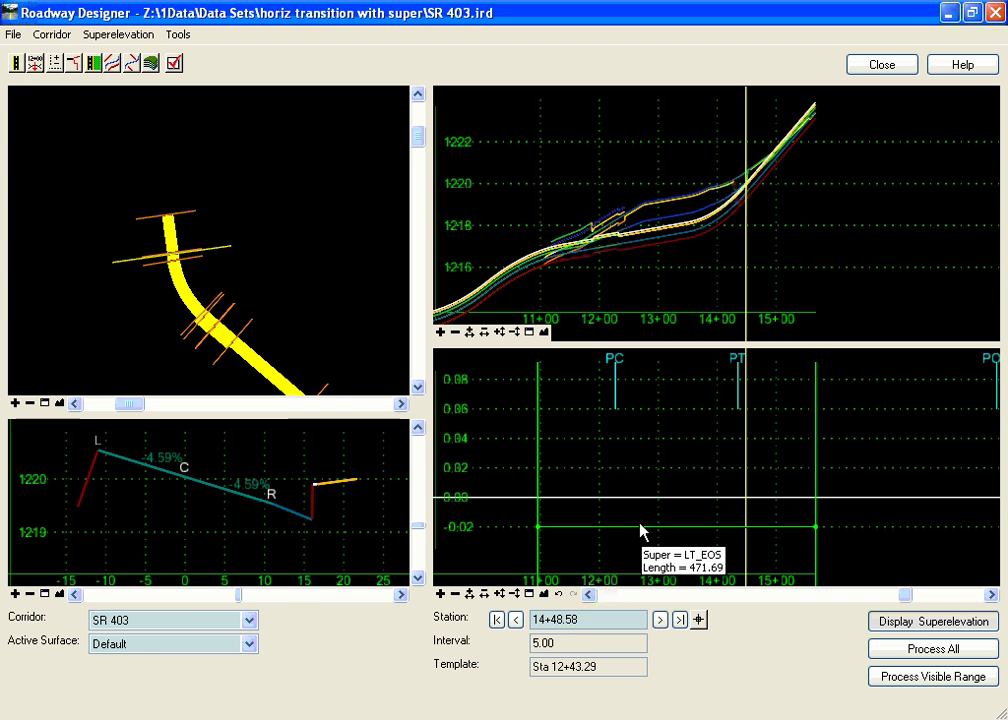
Define a Vertical Superelevation point control for Lt_EOS using LT_EOS about reference point Lt_EOP.
click(56, 63)
click(297, 217)
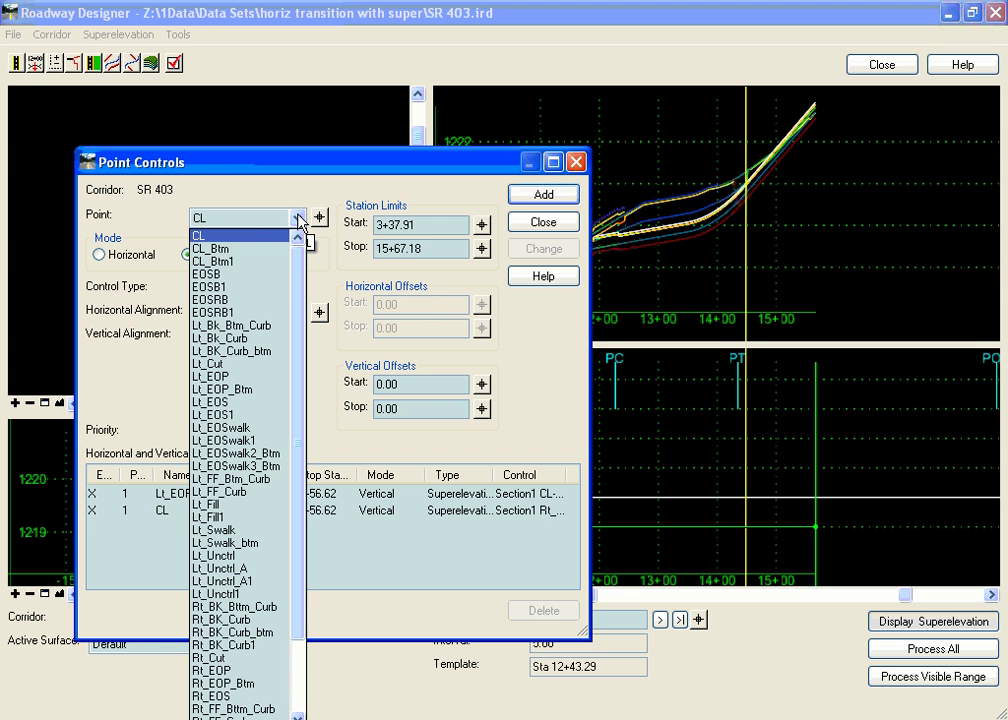
click(235, 401)
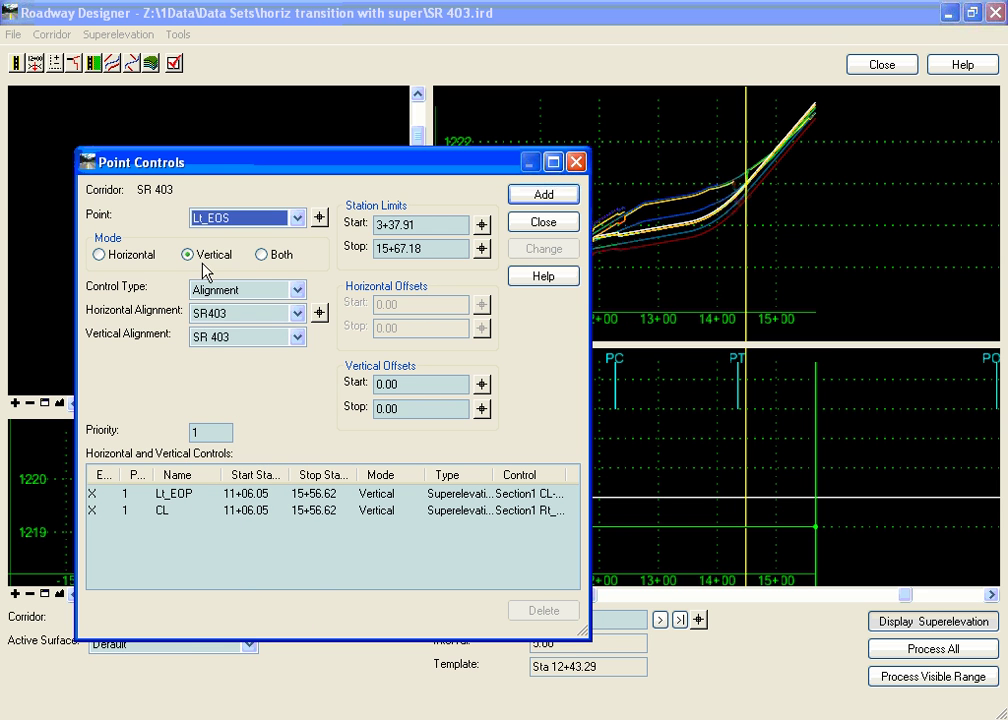
click(240, 290)
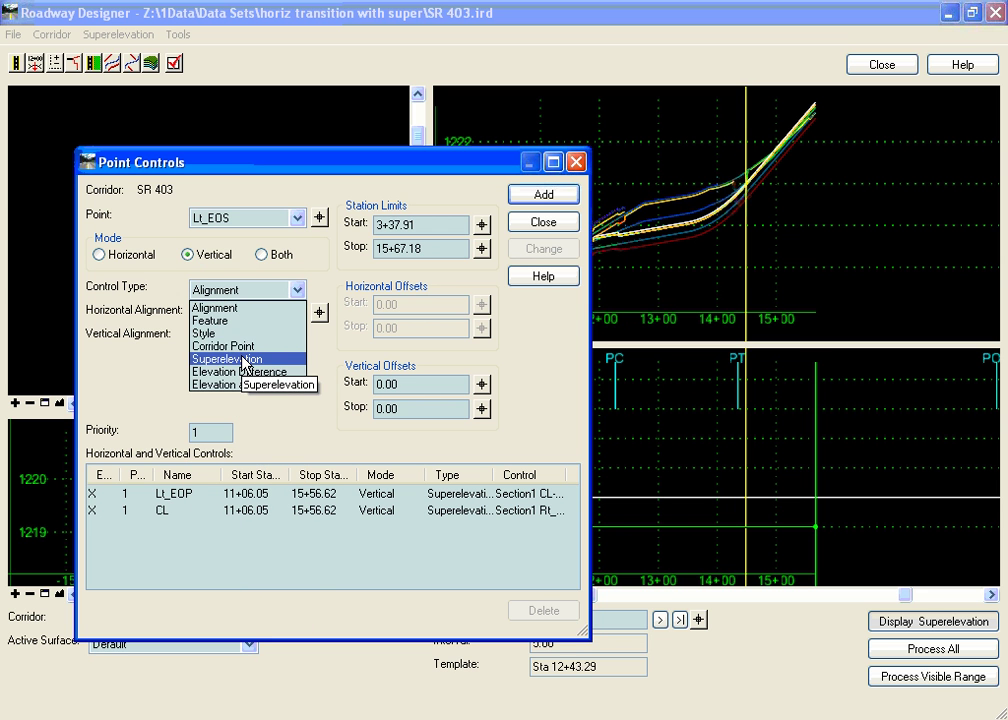
click(226, 358)
click(225, 316)
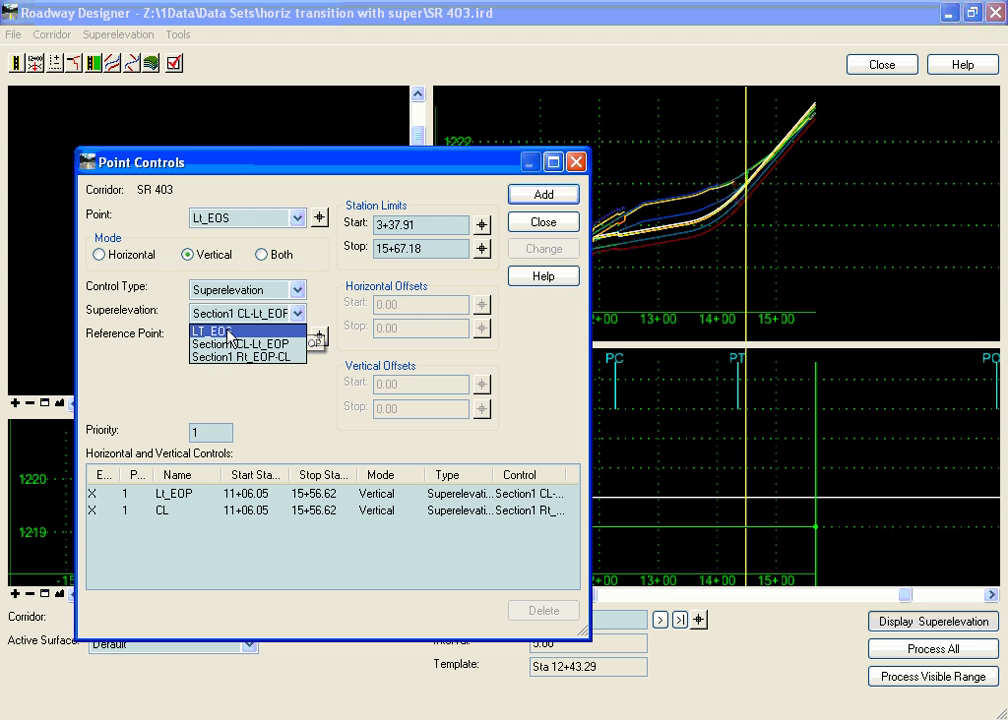
click(225, 331)
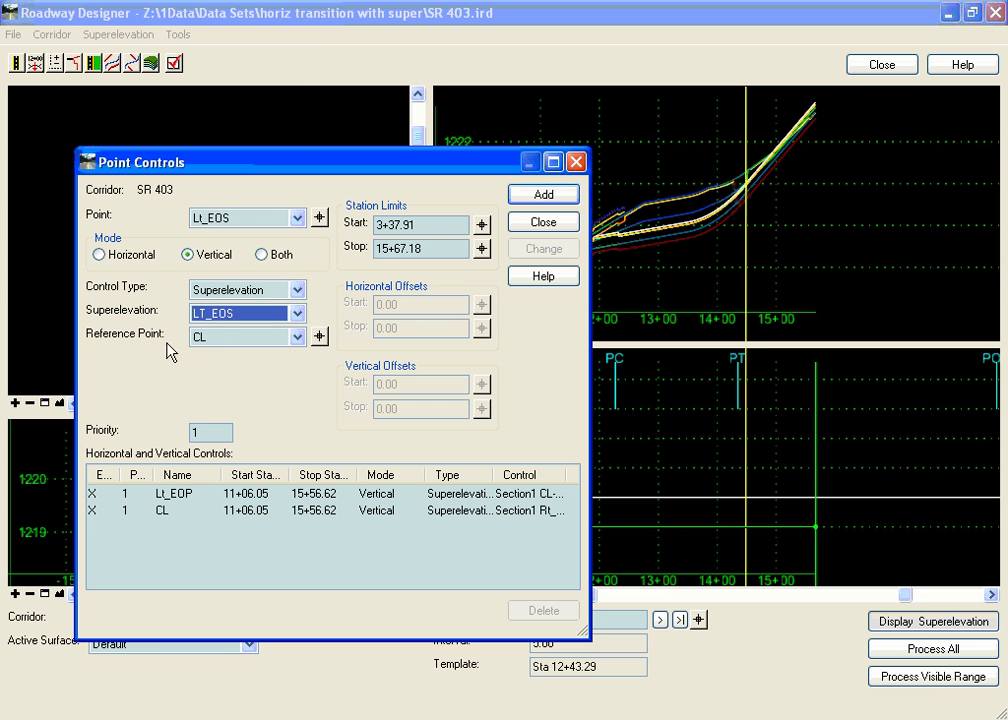
click(220, 337)
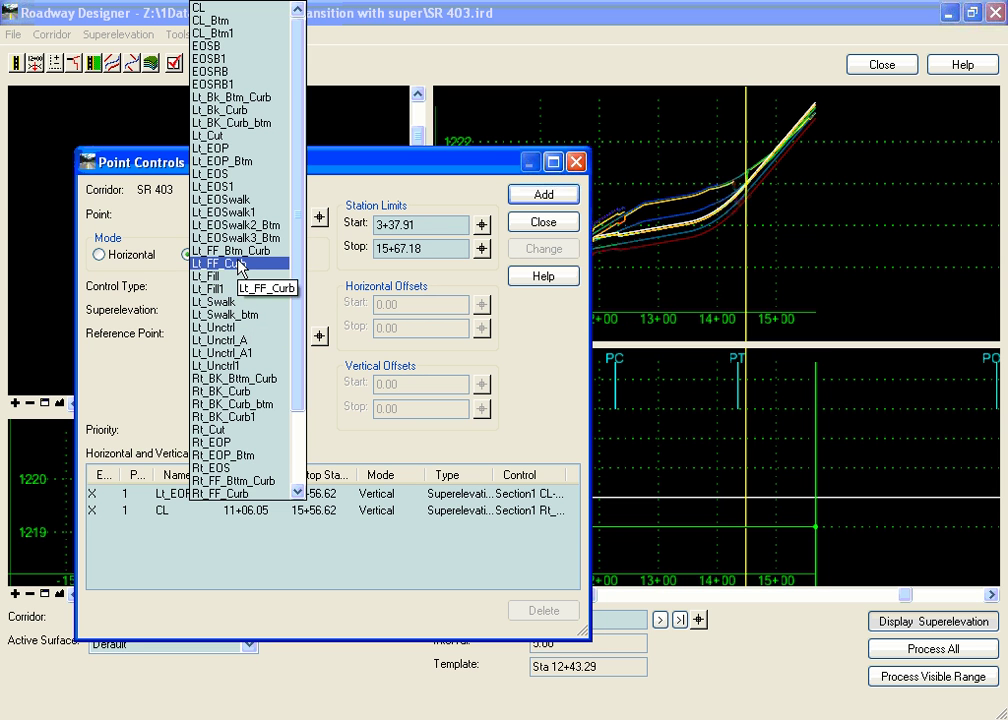
click(232, 149)
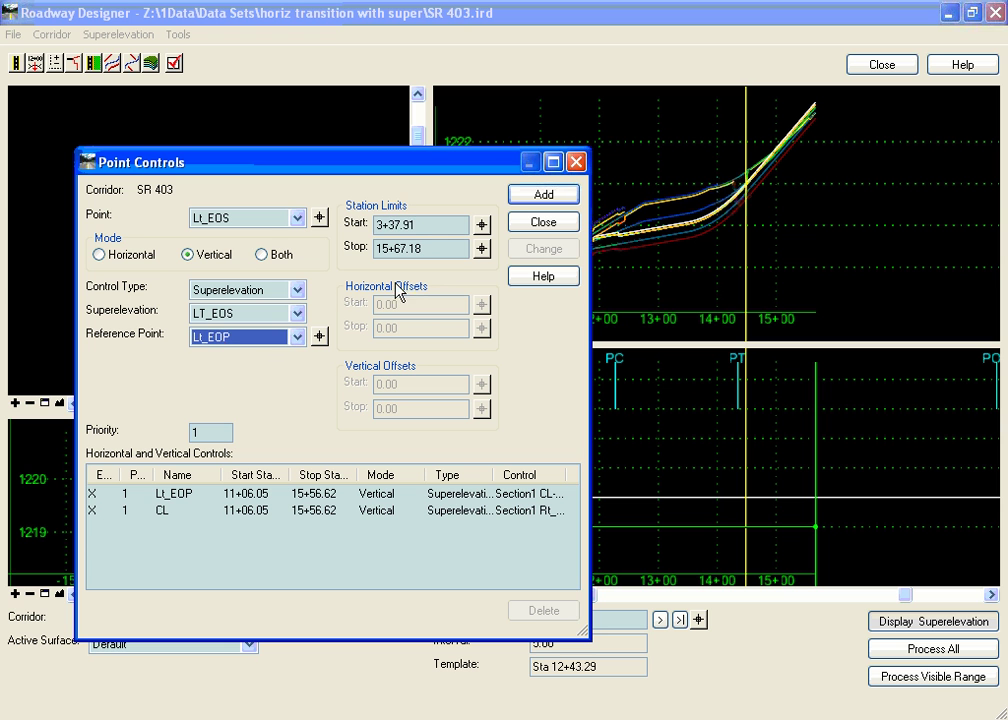
Limit the Lt_EOS control to stations 14+28.58 through 14+52.58 and add it.
double_click(441, 224)
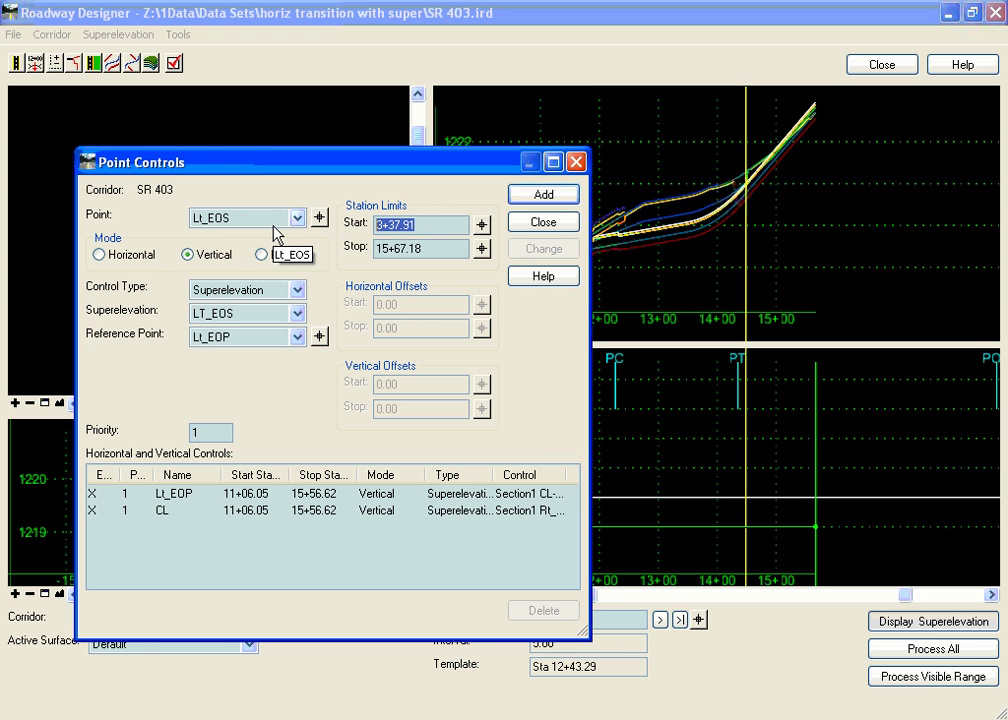
text(14)
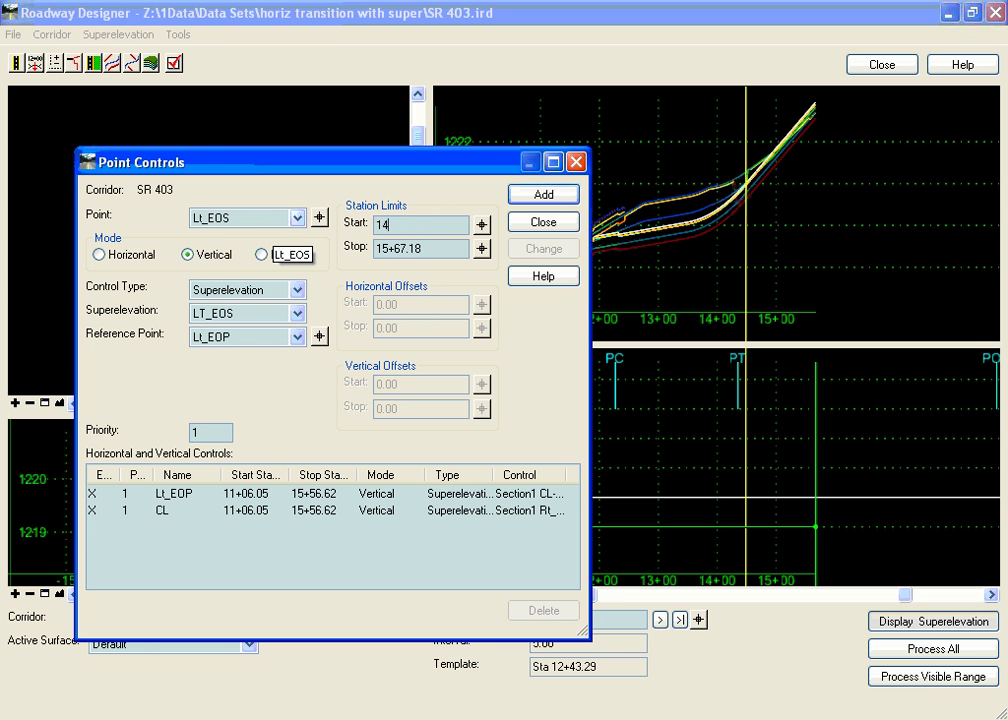
text(28.58)
key(Tab)
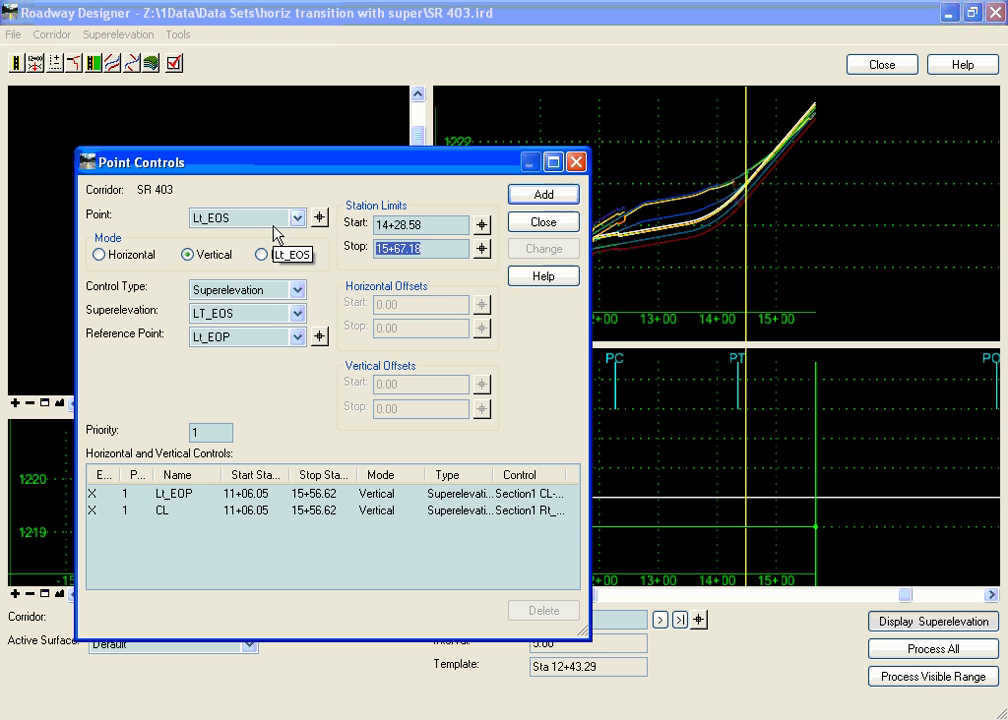
text(145)
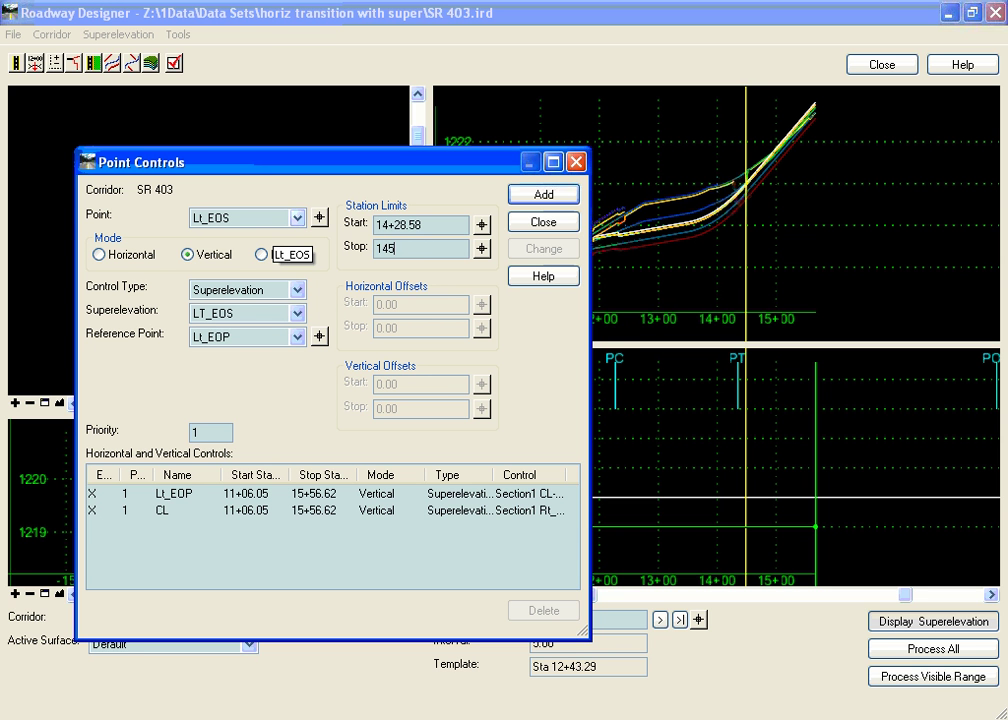
text(2.58)
key(Tab)
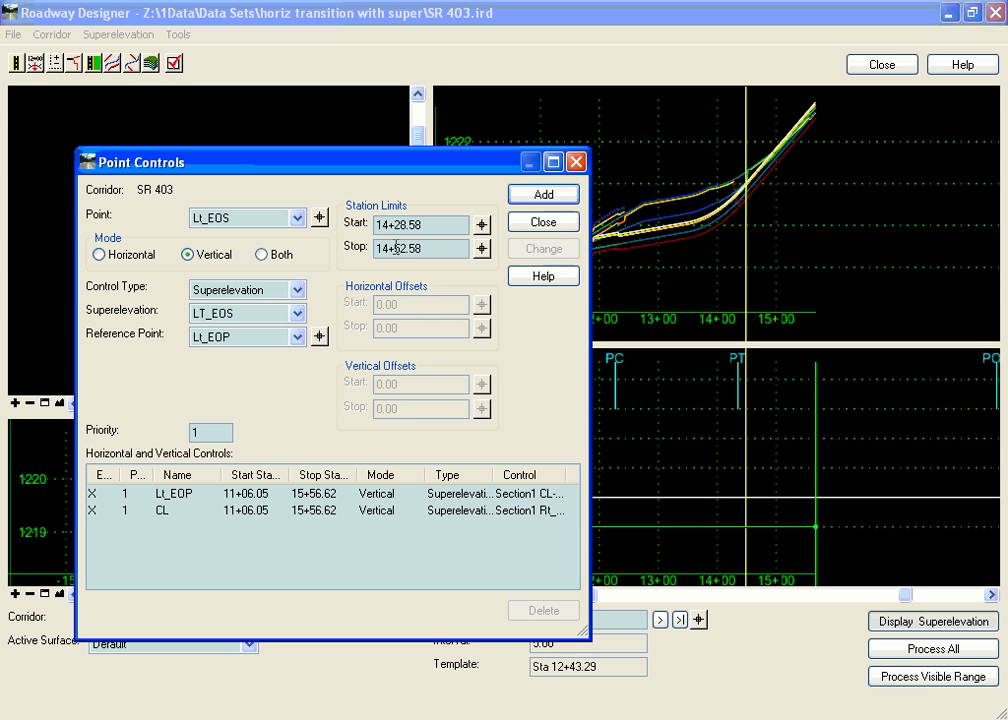
click(558, 196)
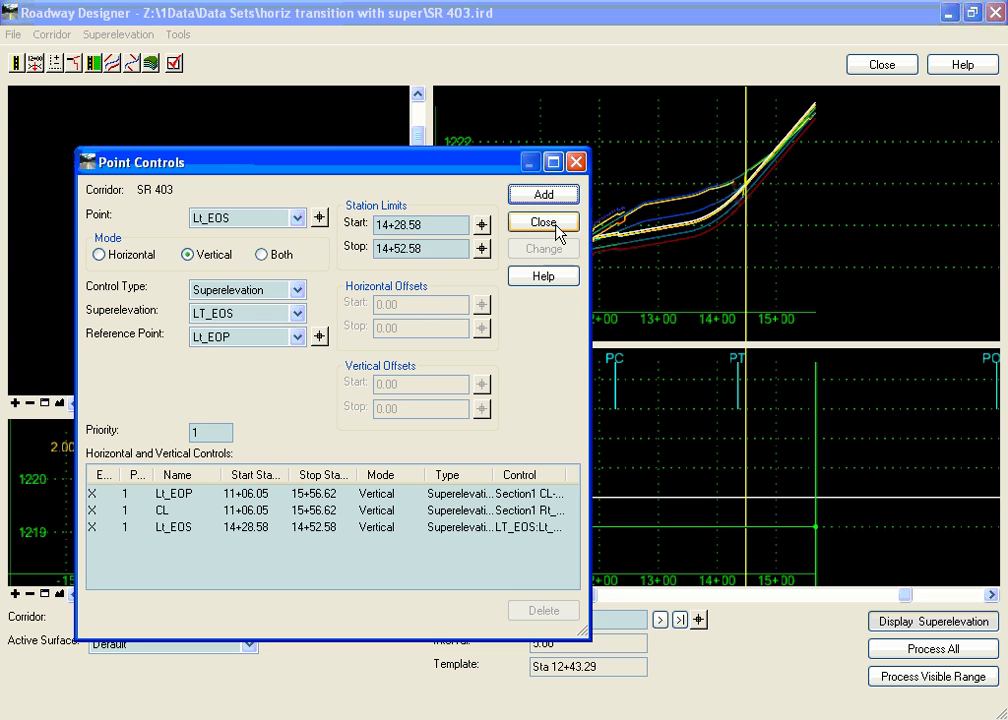
Close Point Controls and step the section back to station 14+23.29.
click(556, 224)
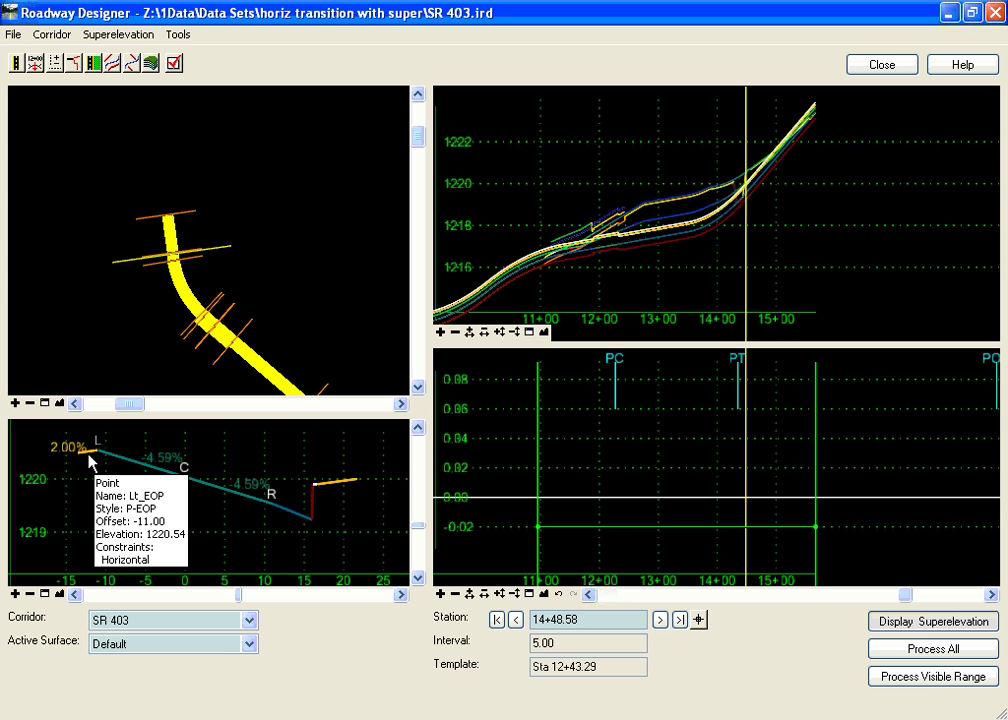
click(516, 620)
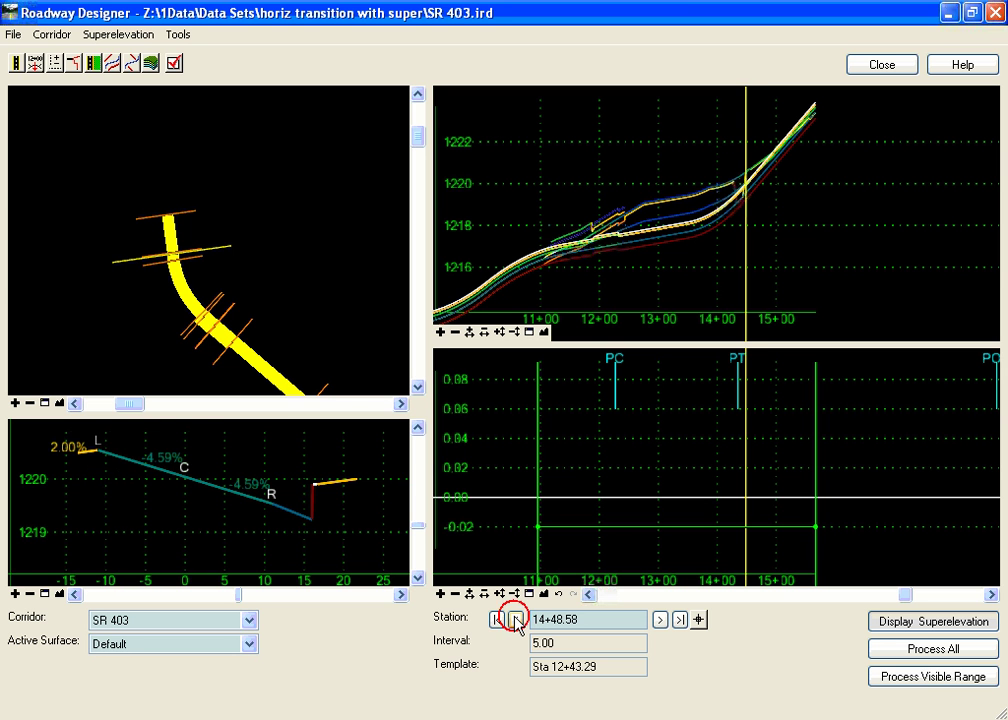
click(516, 620)
click(516, 620)
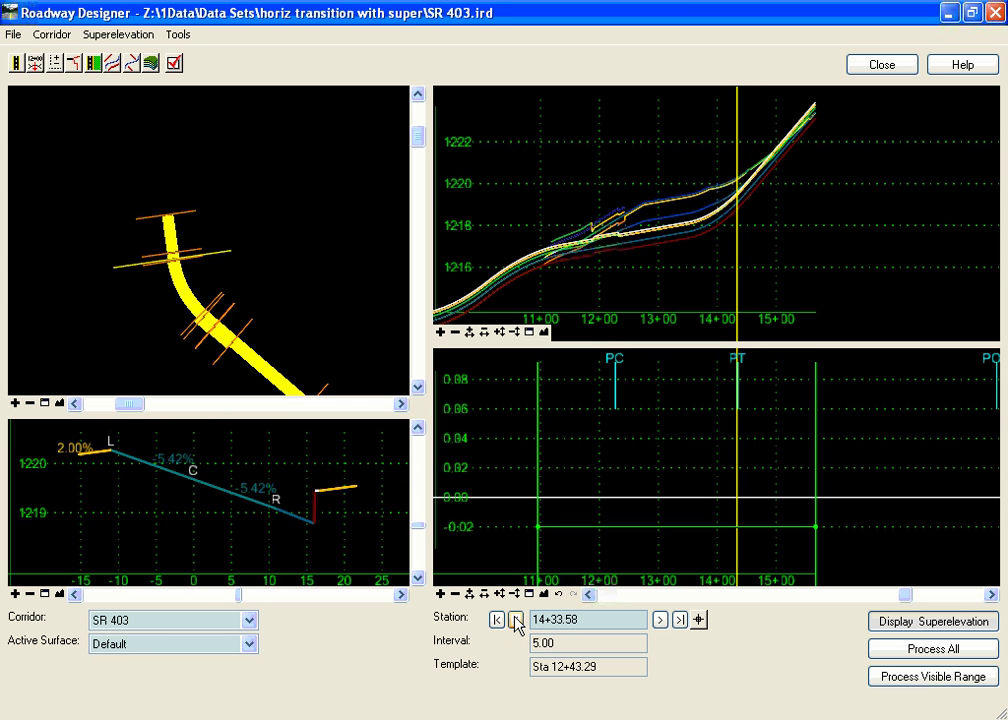
click(516, 620)
click(516, 620)
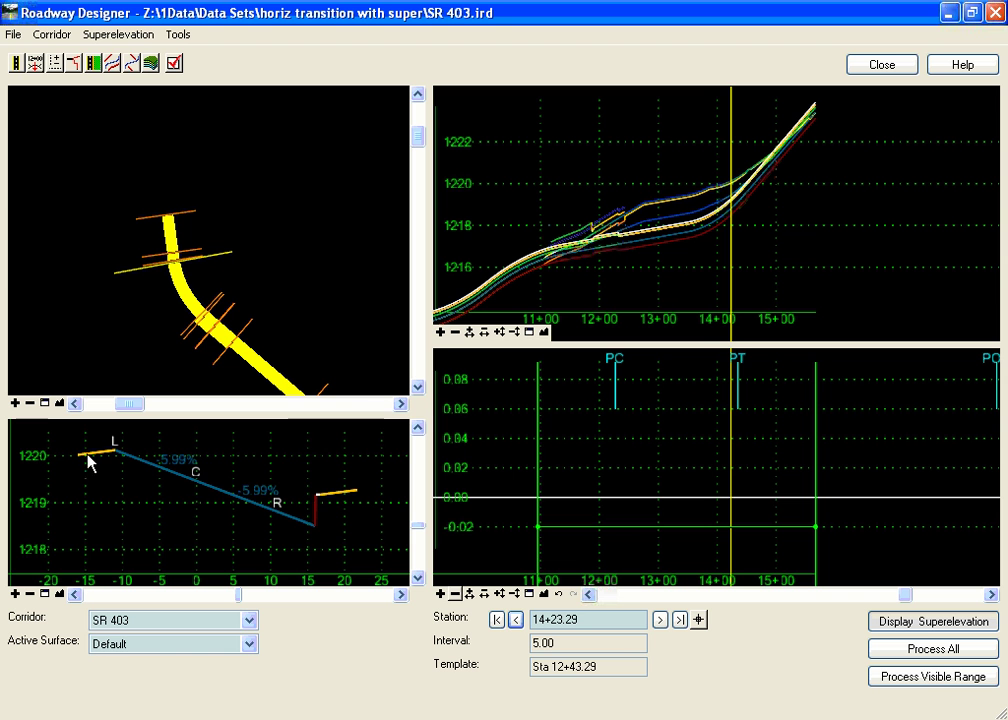
Step forward through the transition to 14+52.58, where the left shoulder reads 2.00%.
click(660, 620)
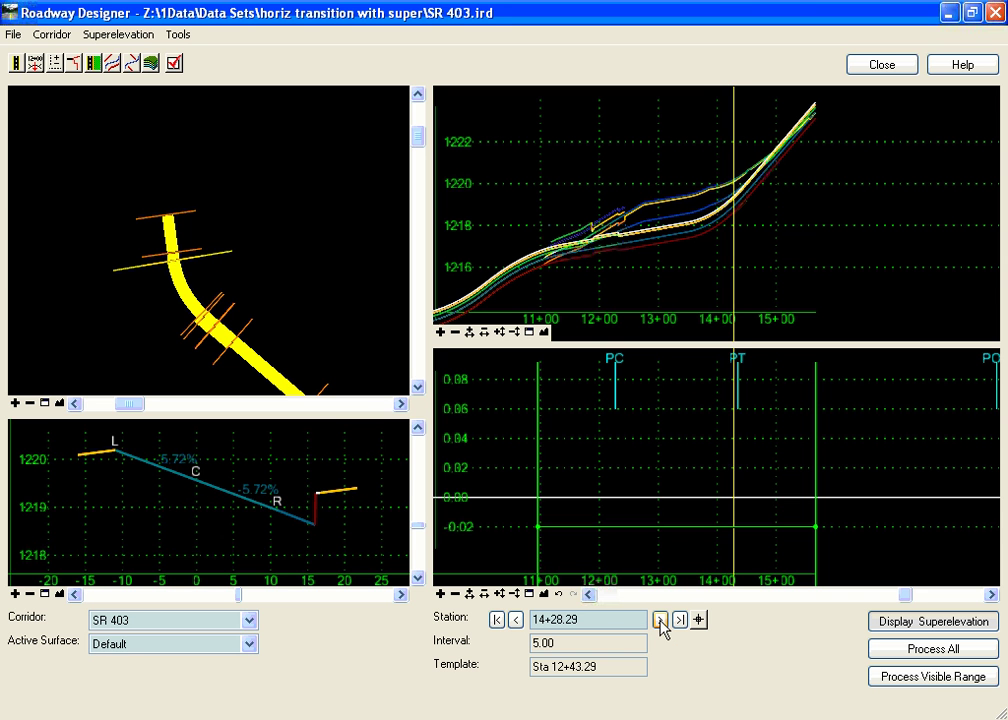
click(660, 620)
click(660, 620)
click(660, 620)
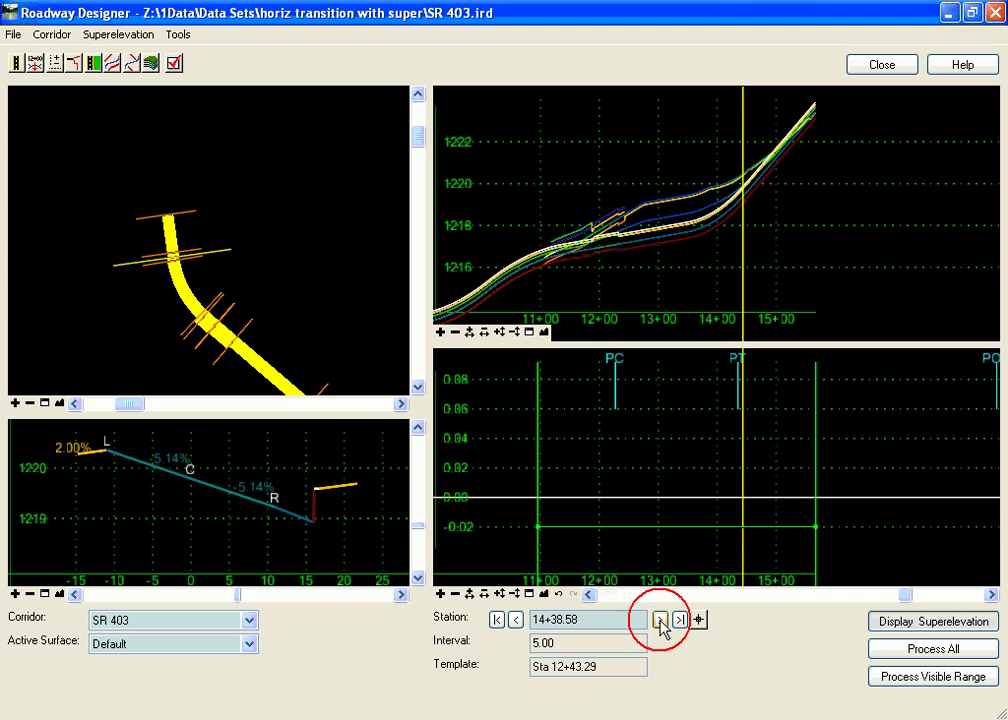
click(660, 620)
click(660, 620)
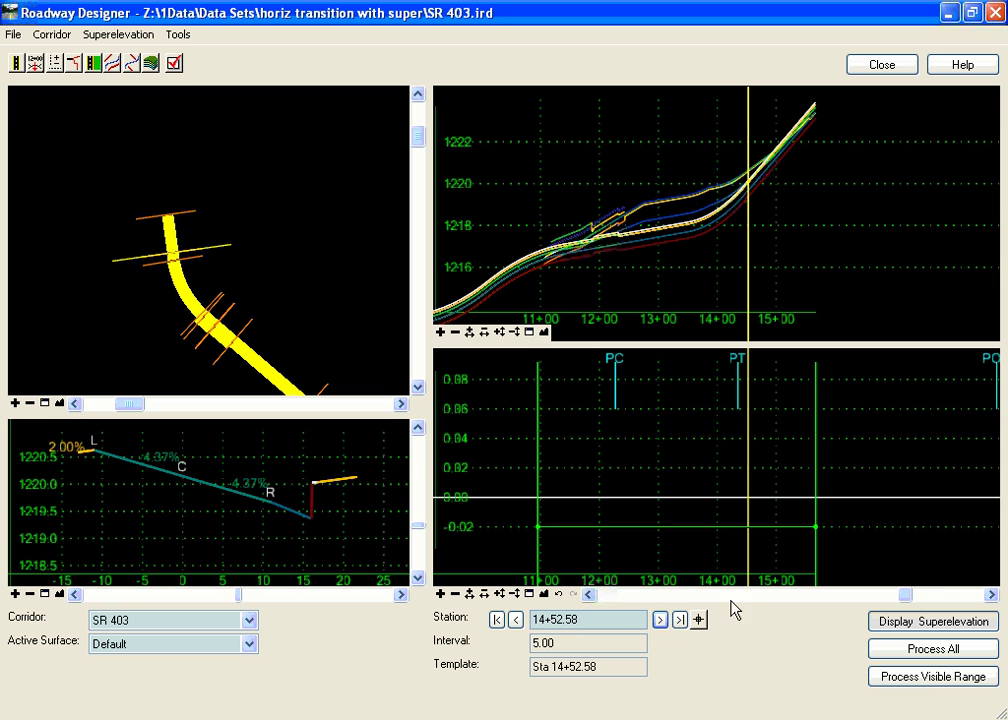
Hide the superelevation diagram and advance the large section from 14+13.29 to 14+28.58.
click(912, 622)
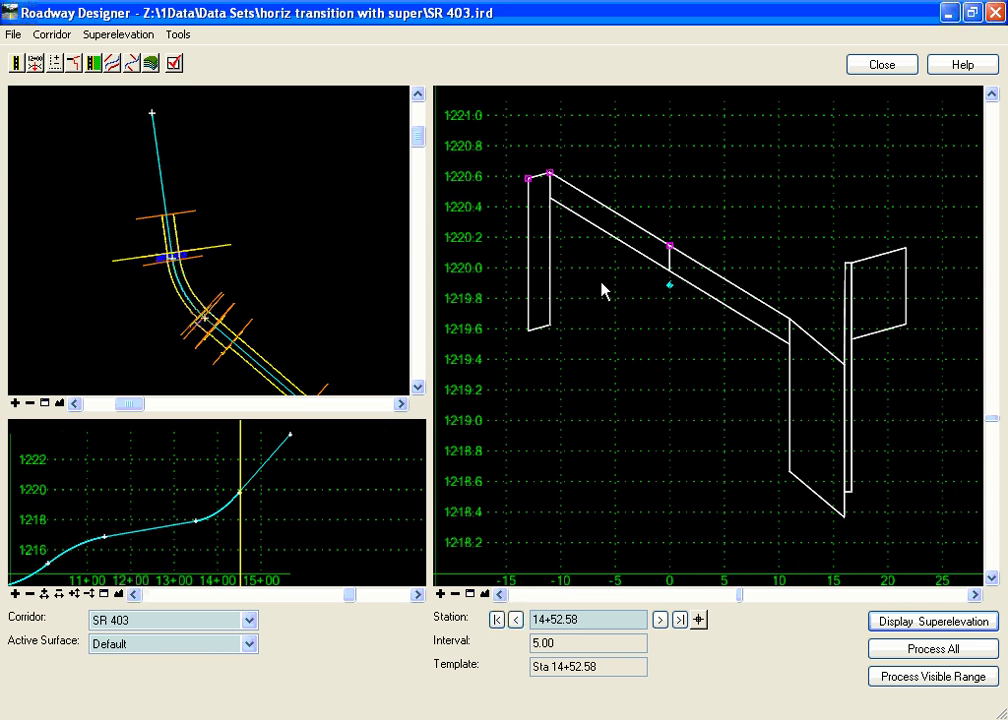
click(198, 266)
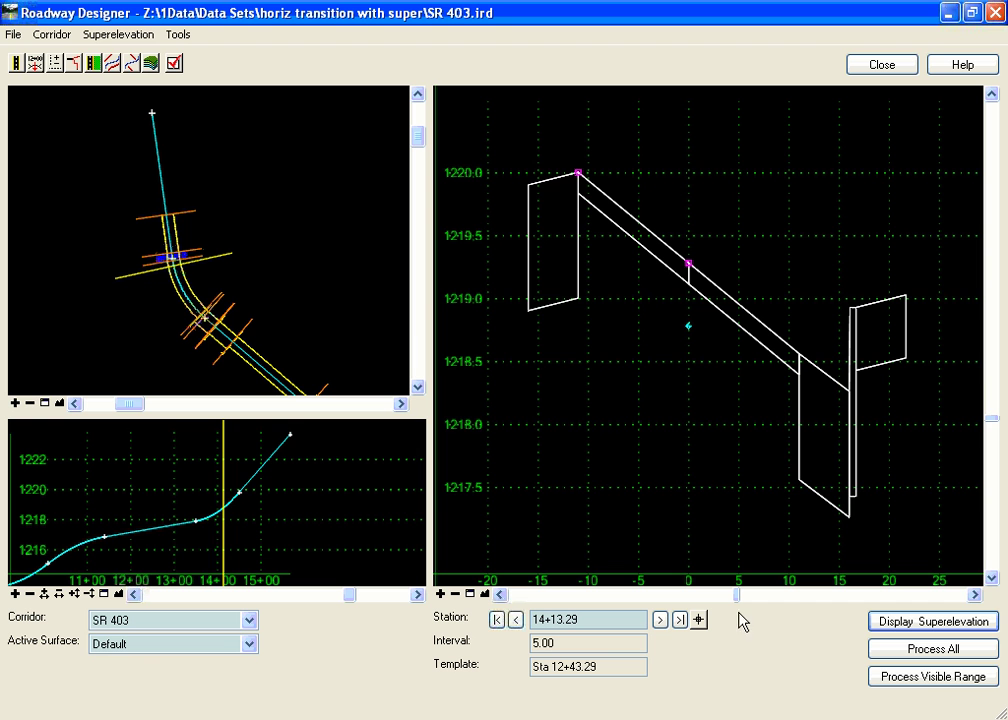
click(660, 620)
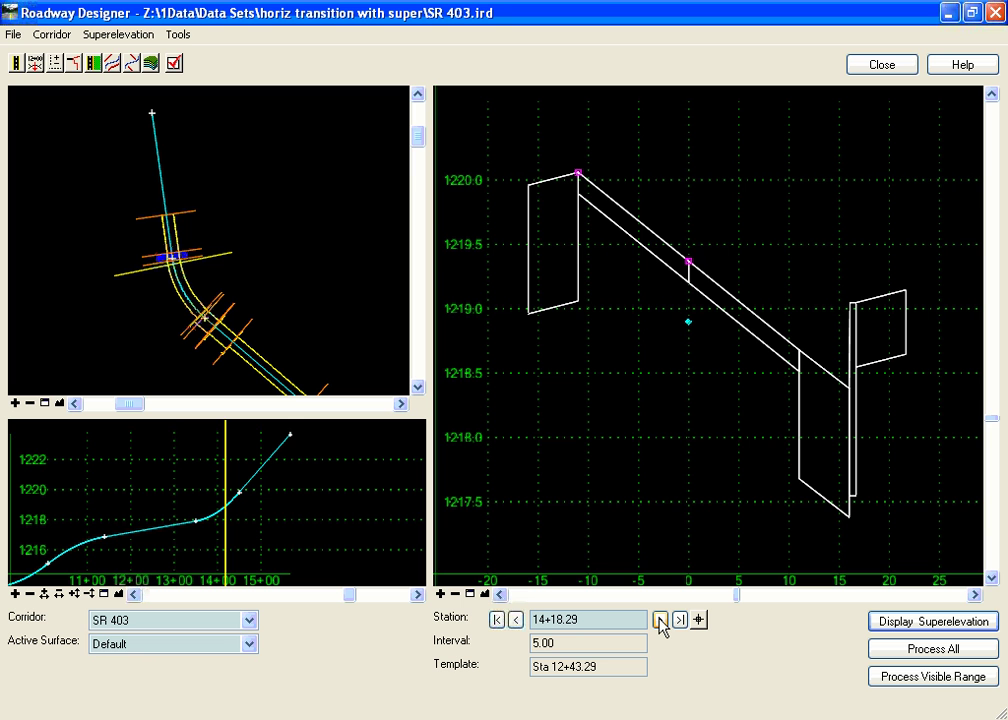
click(660, 620)
click(660, 620)
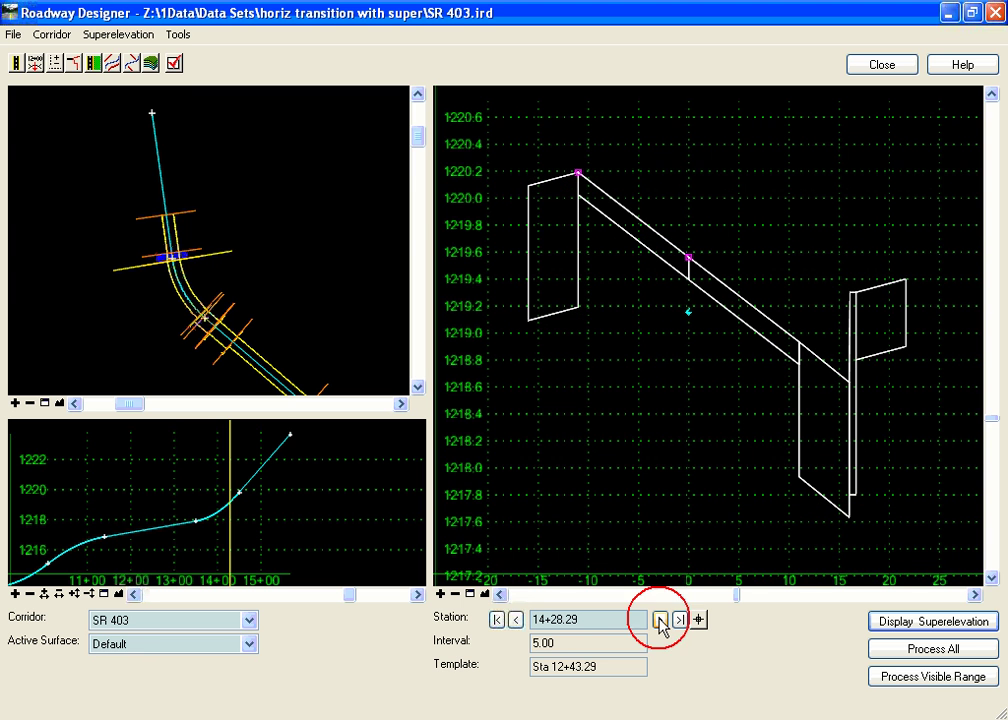
click(660, 620)
Advance to 14+48.58, confirming the shoulder holds 2.00% while narrowing to 2.50.
click(660, 620)
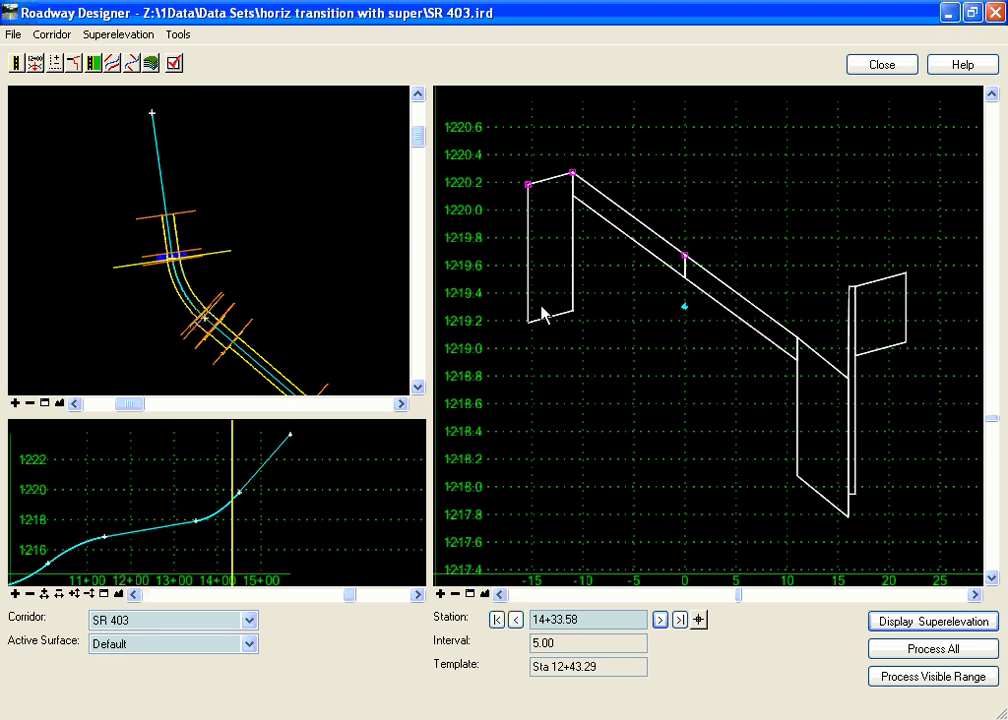
mouse_move(556, 186)
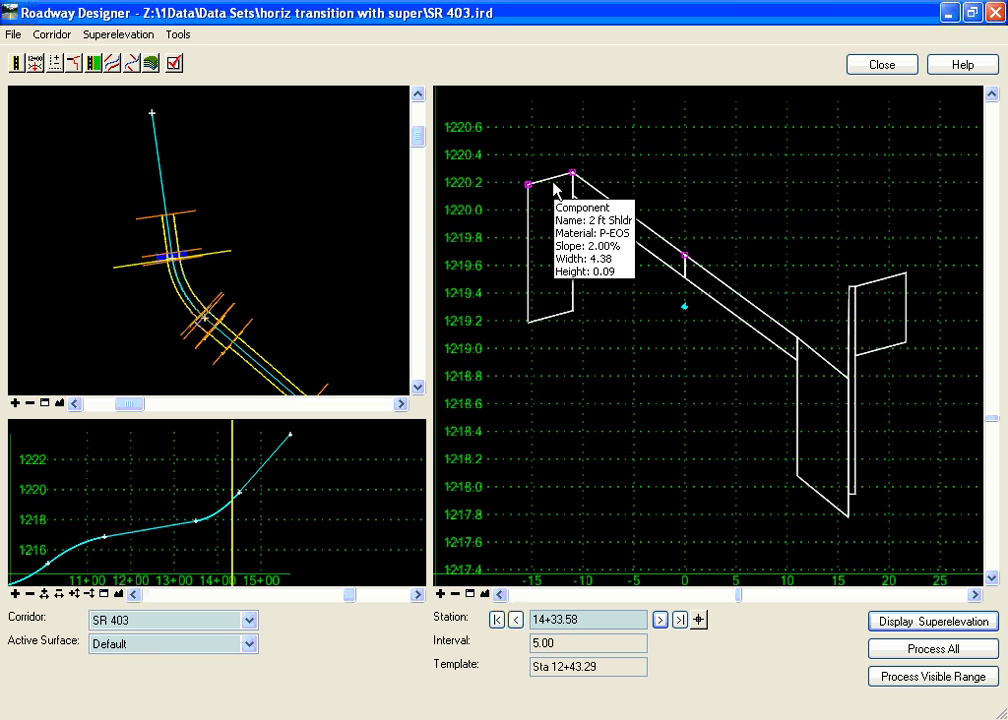
click(660, 620)
click(660, 620)
click(660, 620)
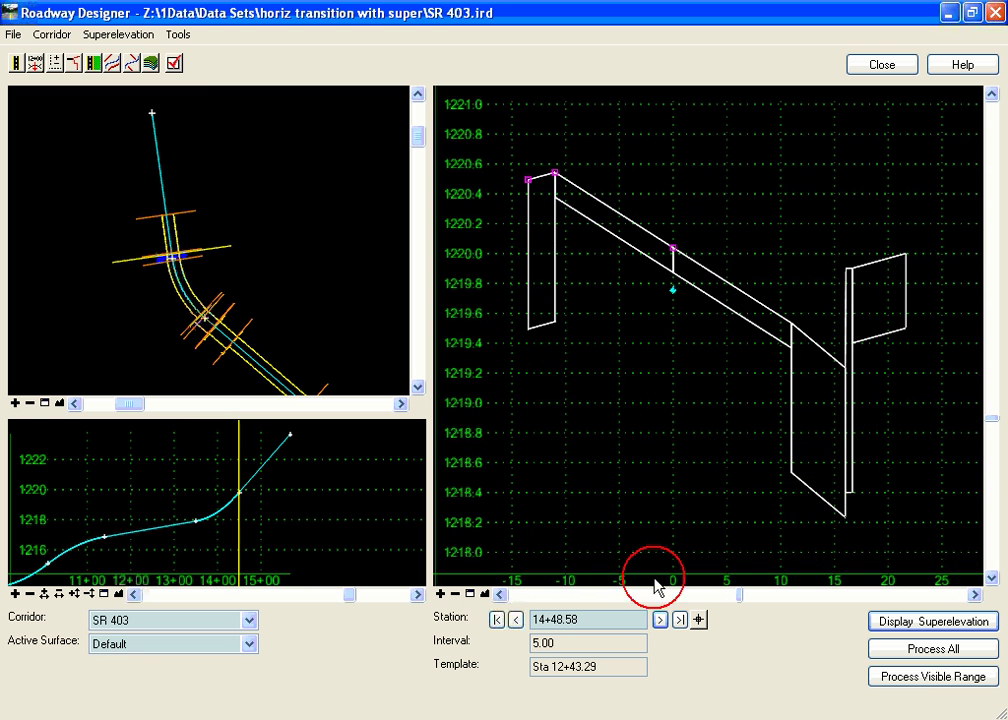
mouse_move(542, 184)
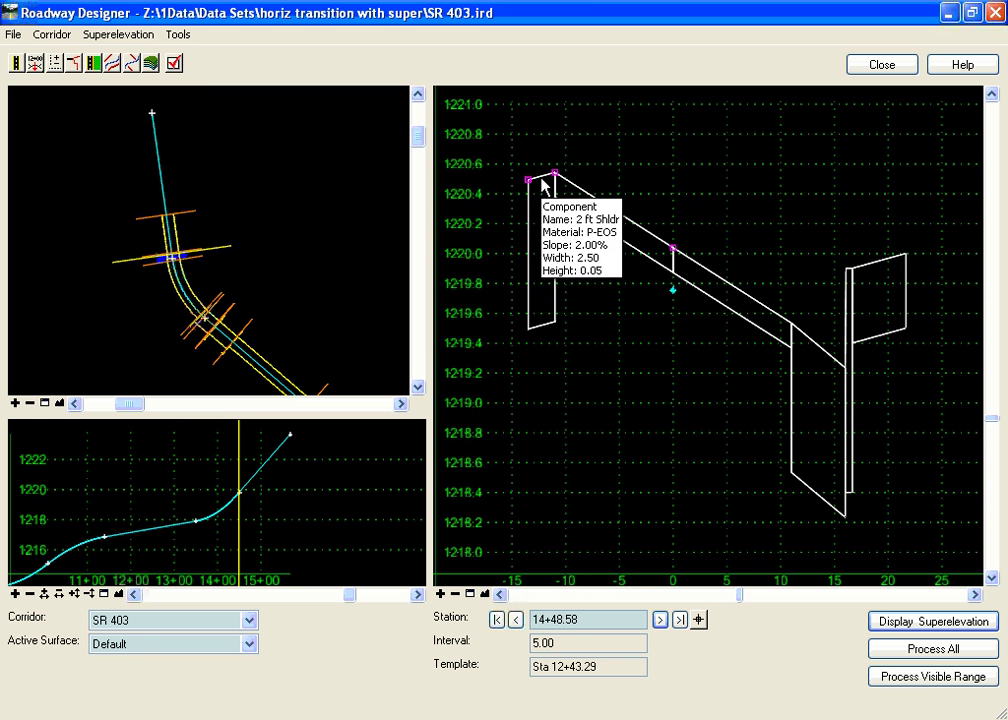